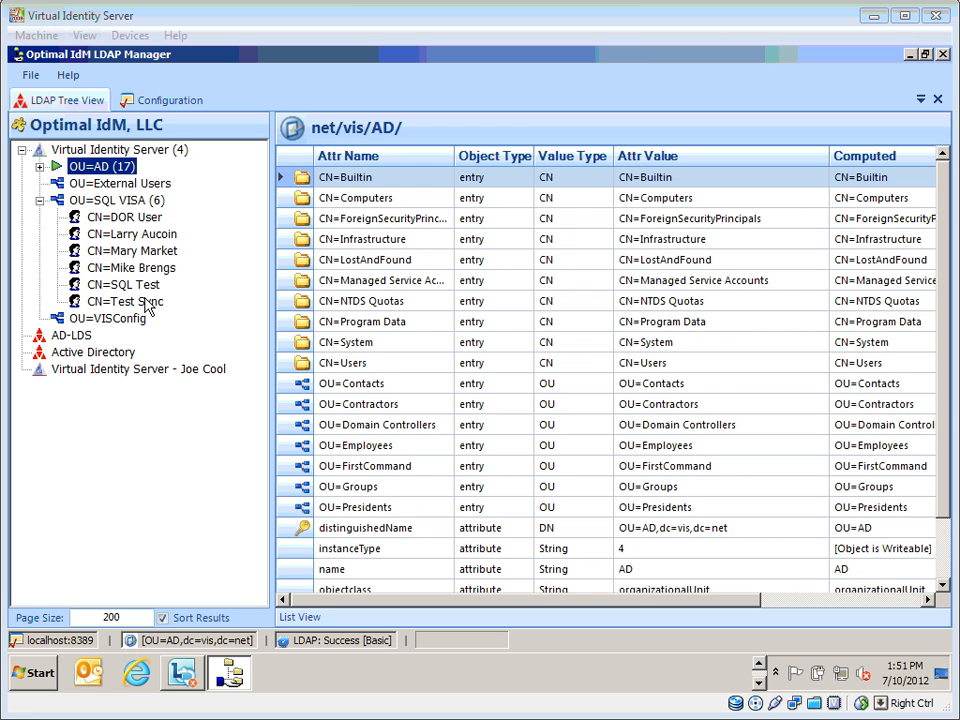
# Examine the attributes of the sales manager's and the marketing user's entries under OU=SQL VISA.
pyautogui.click(132, 270)
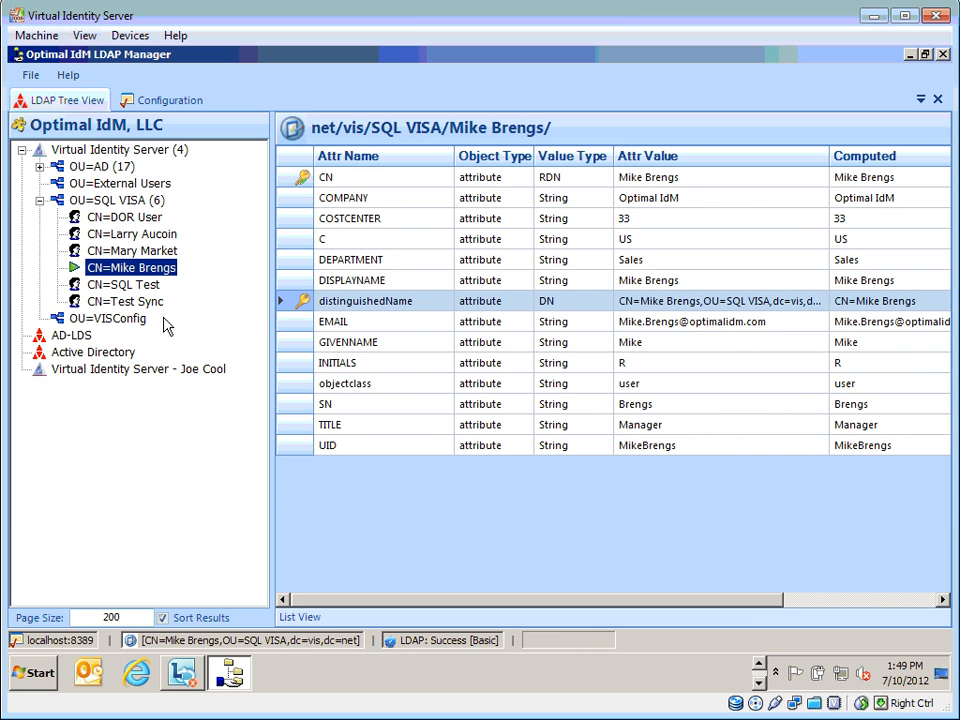
pyautogui.click(115, 255)
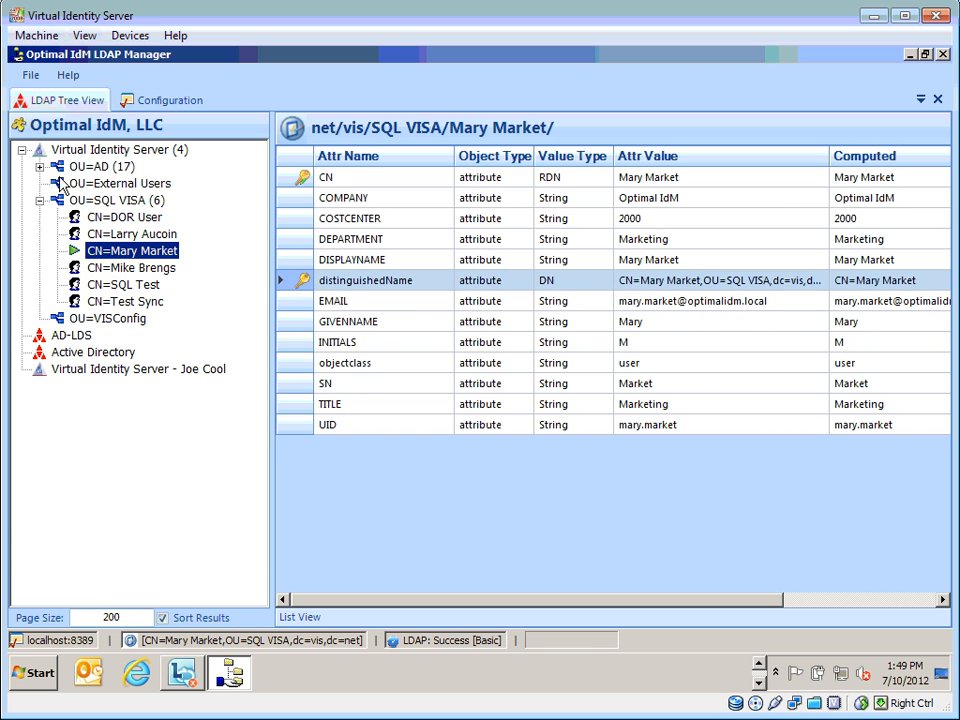
# Open the same sales user's entry in the Employees OU under OU=AD and locate its sAMAccountName attribute.
pyautogui.click(40, 167)
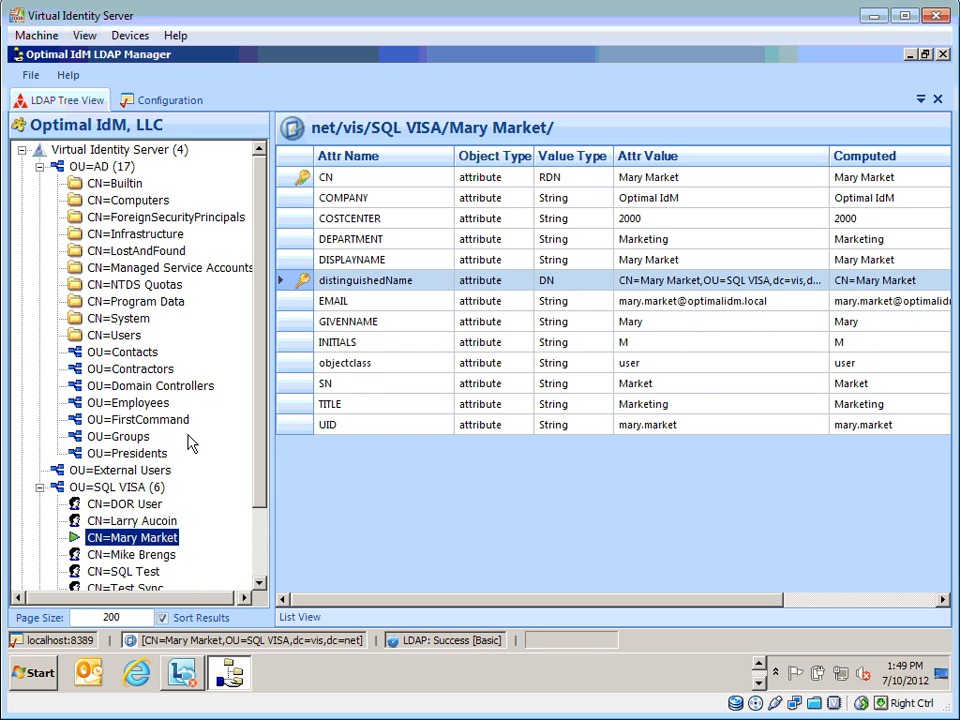
pyautogui.click(128, 402)
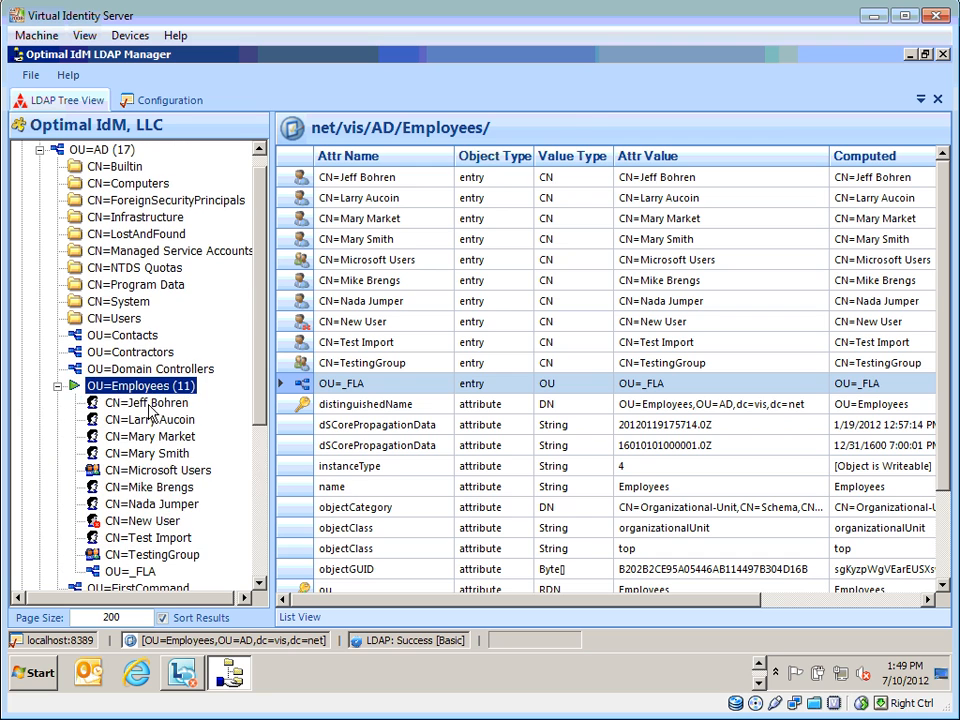
pyautogui.click(176, 487)
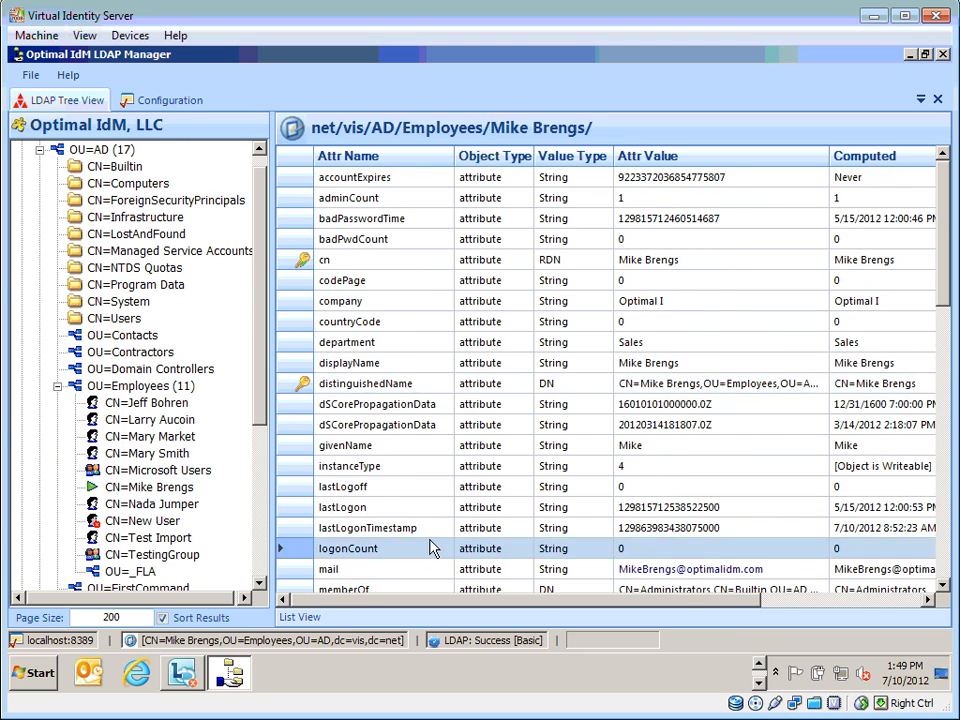
pyautogui.scroll(-3, 435, 548)
pyautogui.scroll(-10, 437, 545)
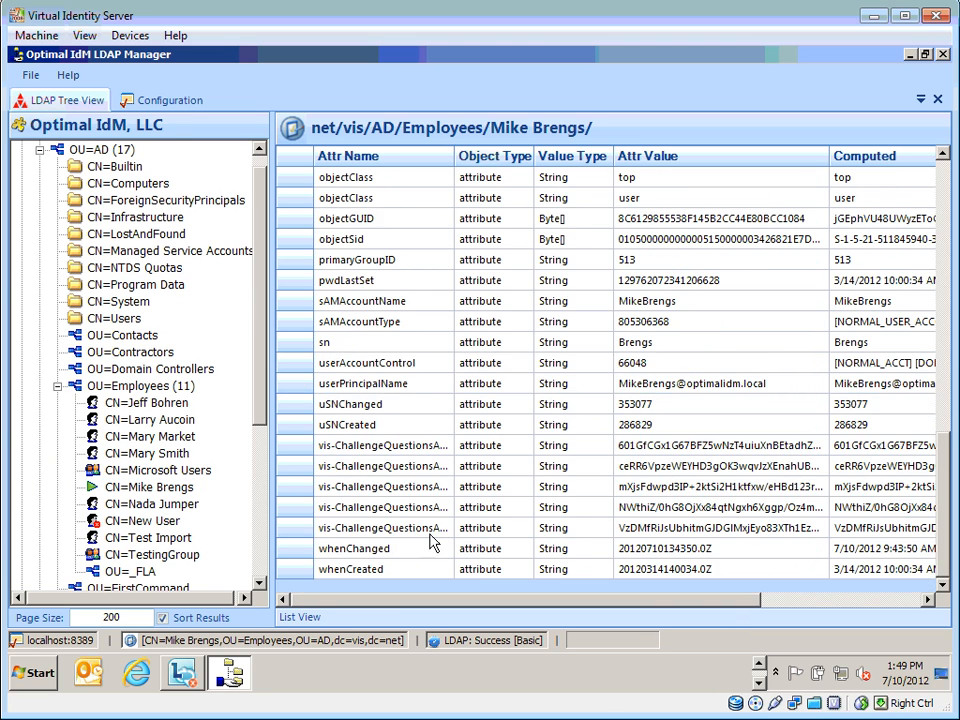
pyautogui.click(424, 303)
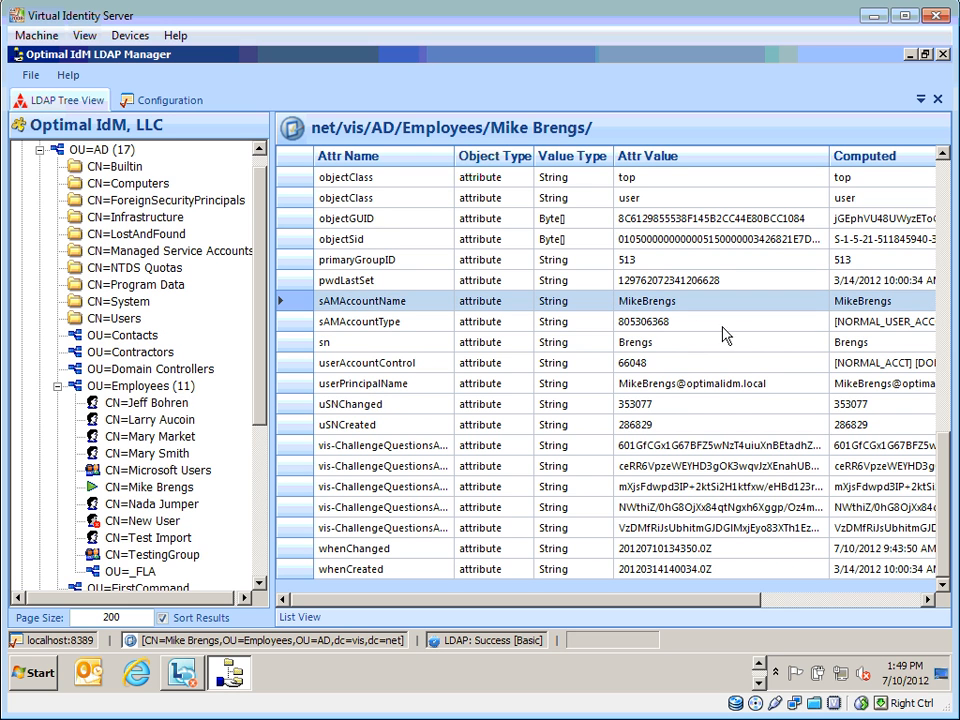
# Open the matching sales user's entry under OU=SQL VISA and locate its UID attribute.
pyautogui.scroll(-5, 140, 400)
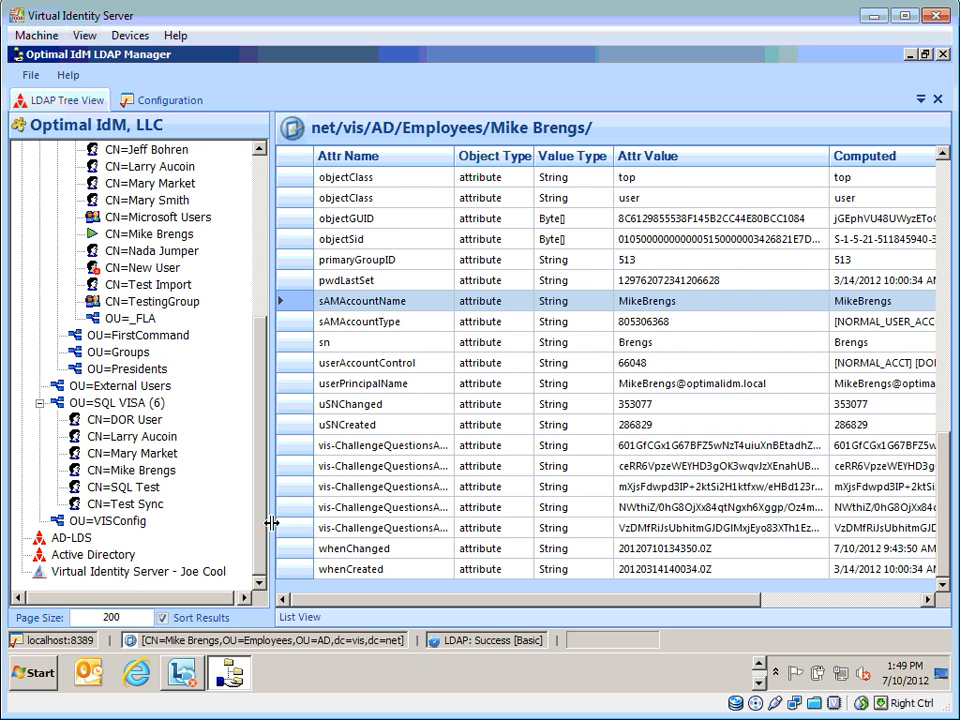
pyautogui.click(122, 470)
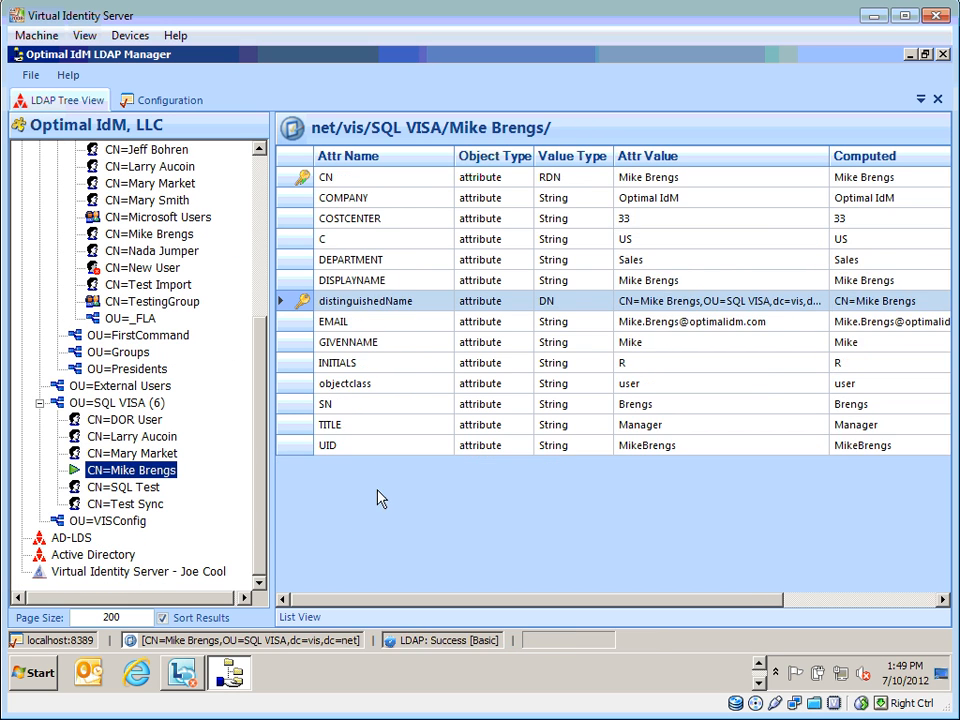
pyautogui.click(676, 448)
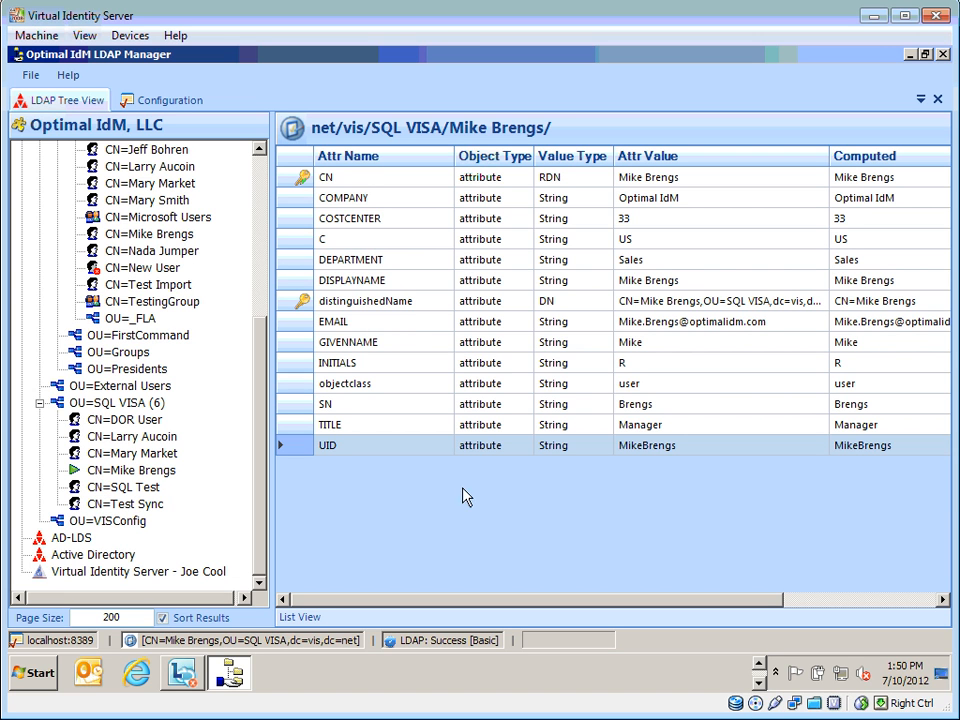
# Switch to the Virtual Identity Server Management Console and open VIS Configuration.
pyautogui.click(760, 679)
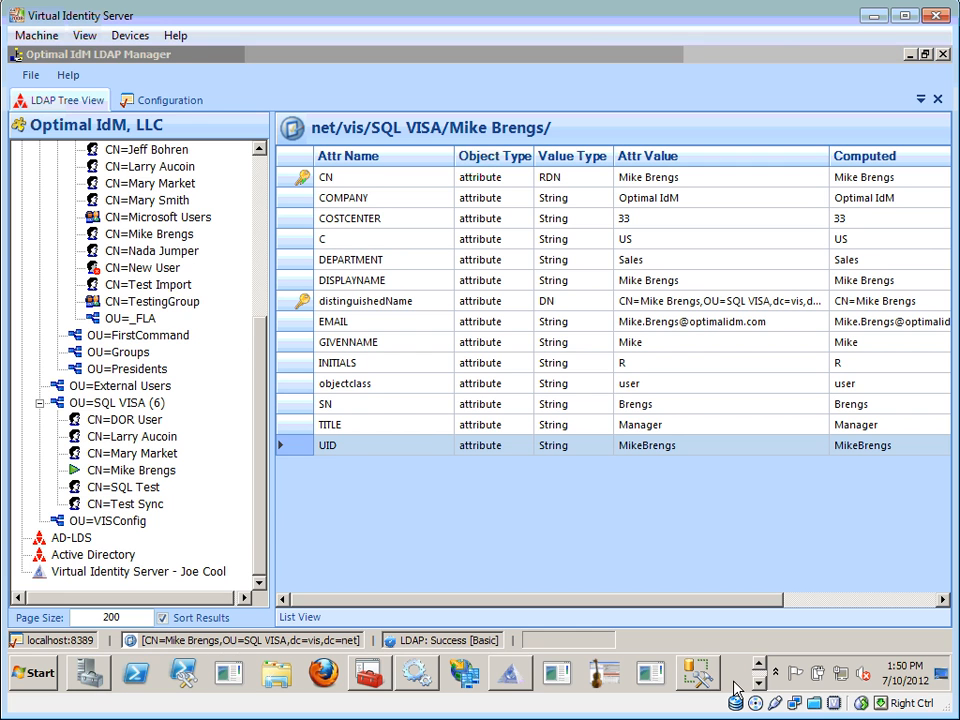
pyautogui.click(515, 676)
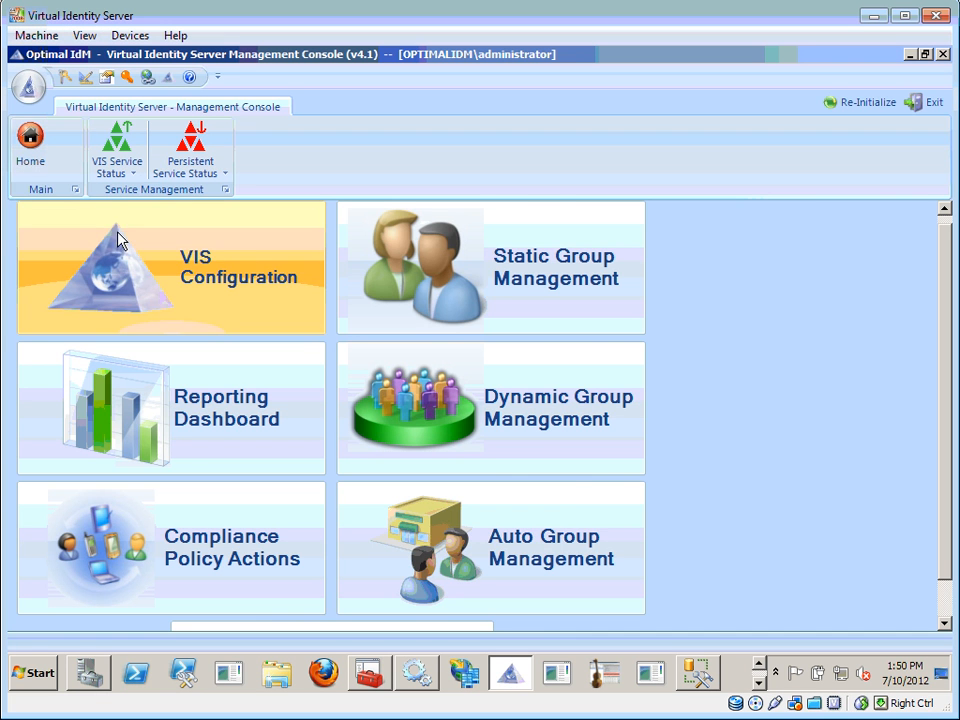
pyautogui.click(86, 268)
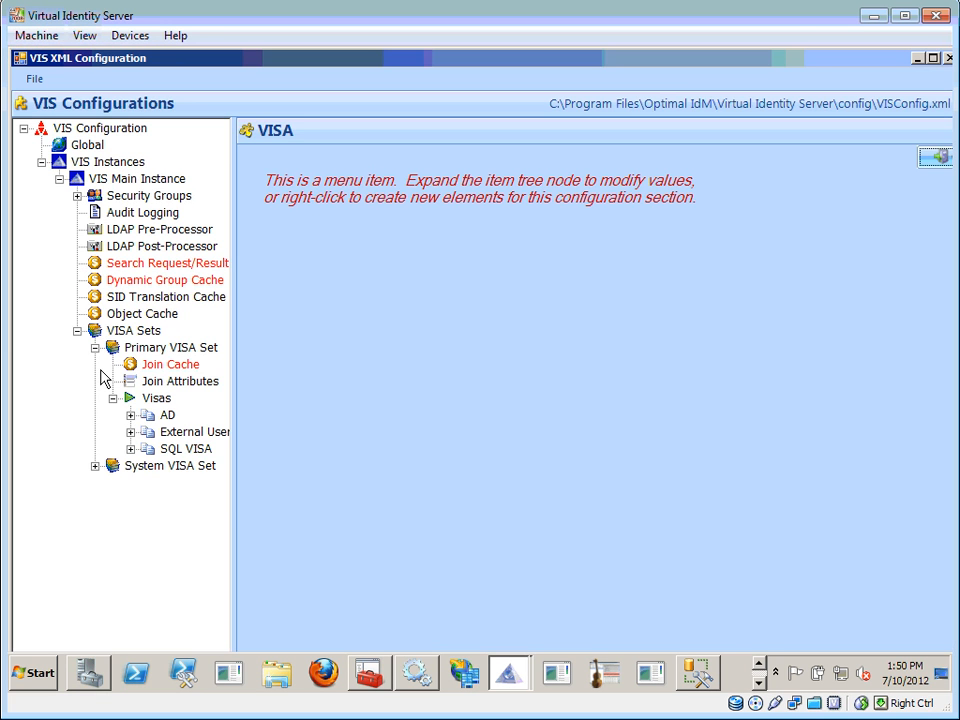
# Start a Join Wizard on the Primary VISA Set's Join Attributes, joining from the AD VISA on attribute Samaccountname.
pyautogui.click(150, 399)
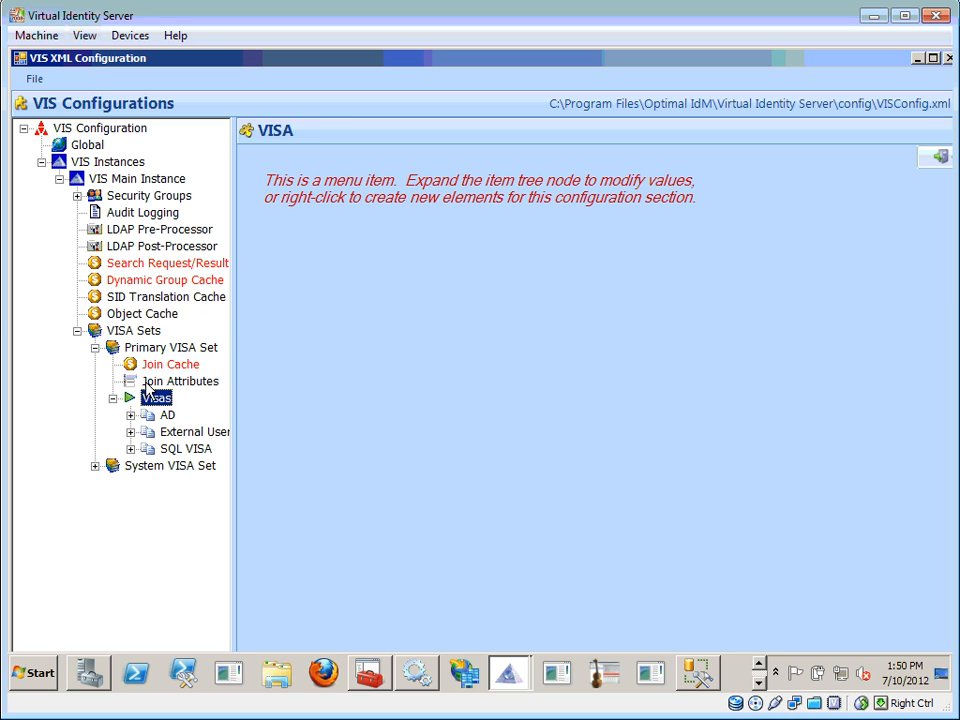
pyautogui.click(147, 383)
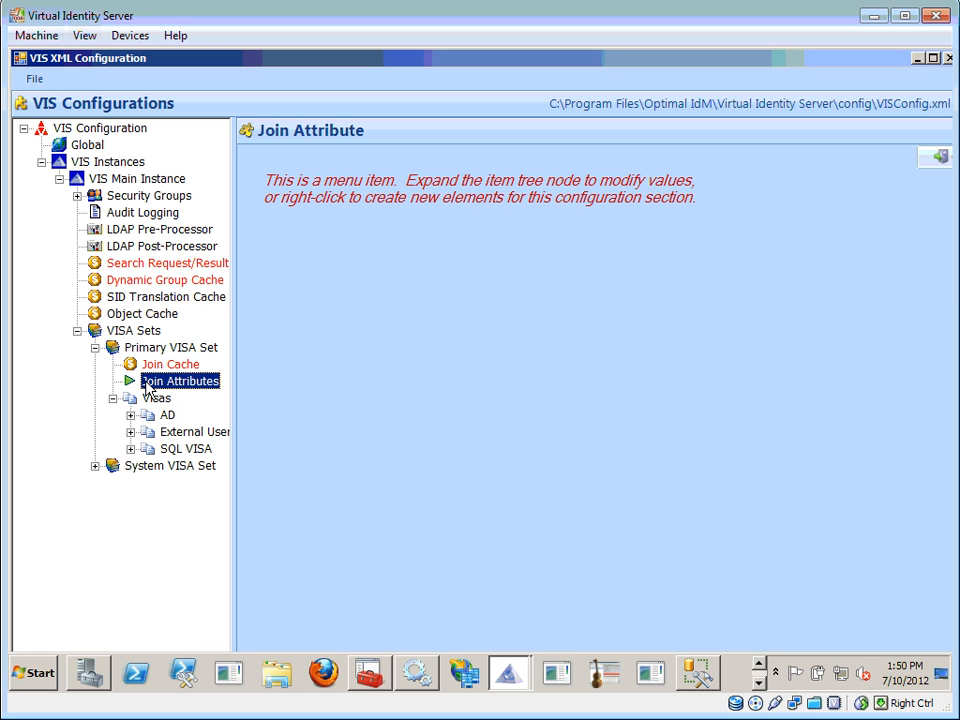
pyautogui.rightClick(147, 386)
pyautogui.moveTo(190, 419)
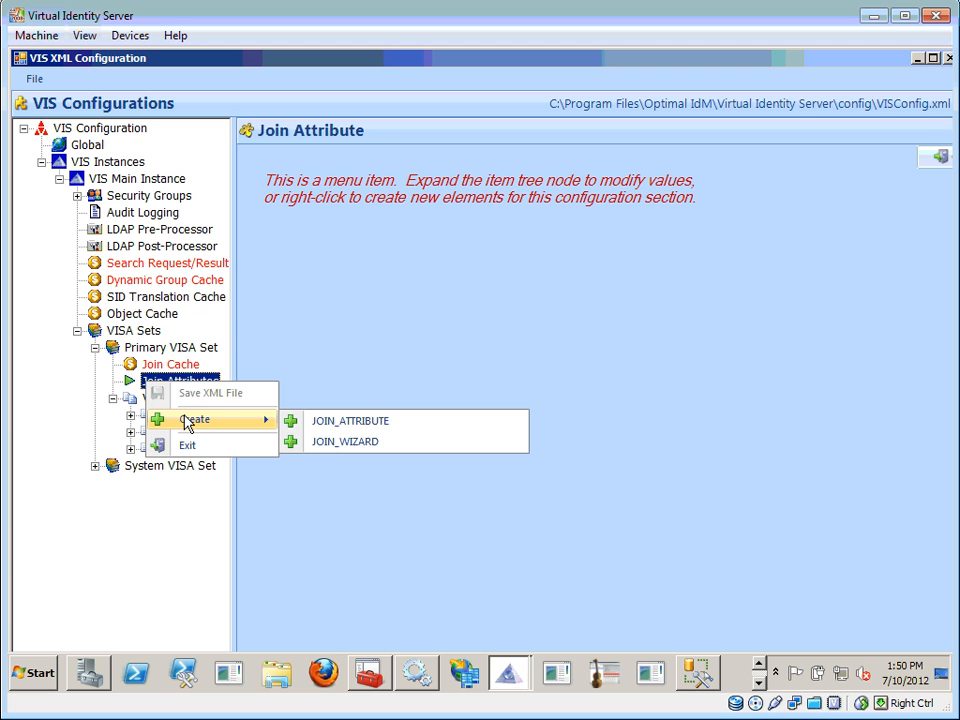
pyautogui.click(330, 453)
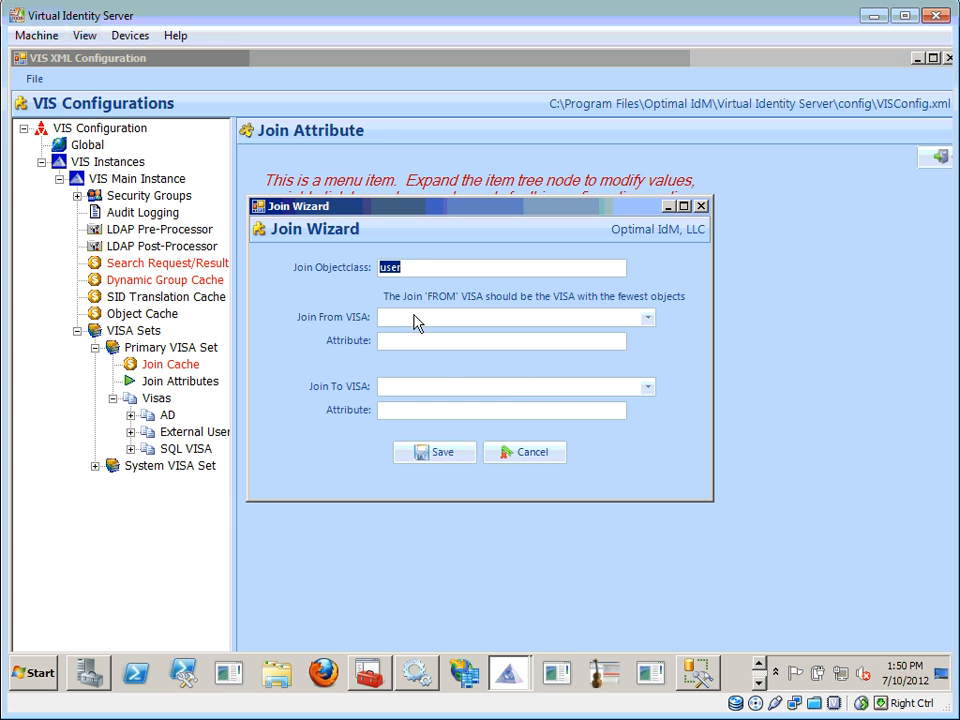
pyautogui.click(415, 320)
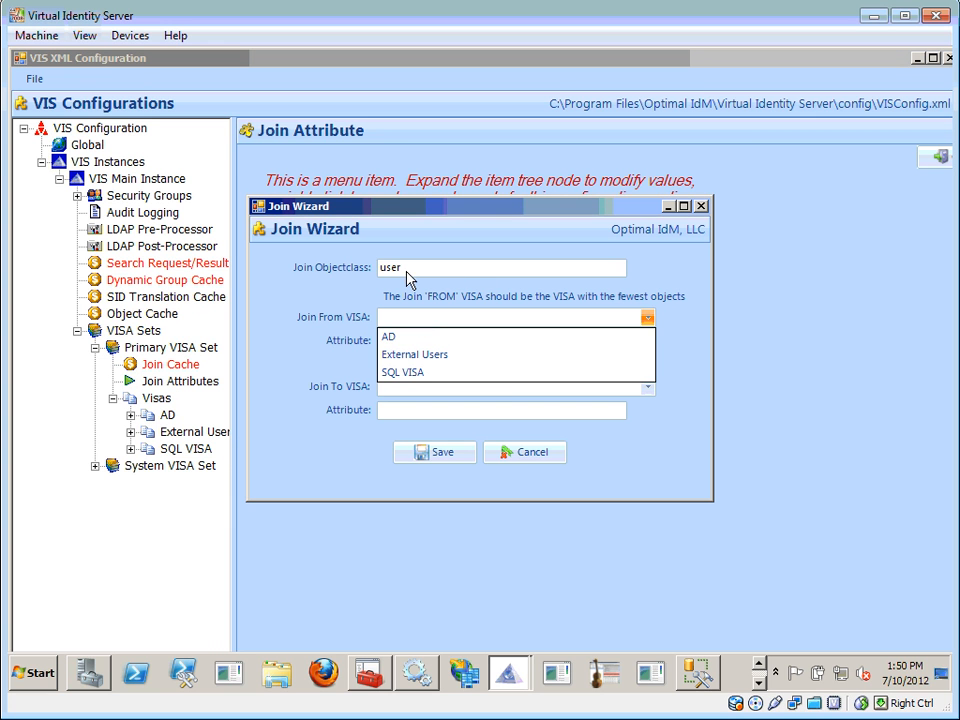
pyautogui.click(403, 338)
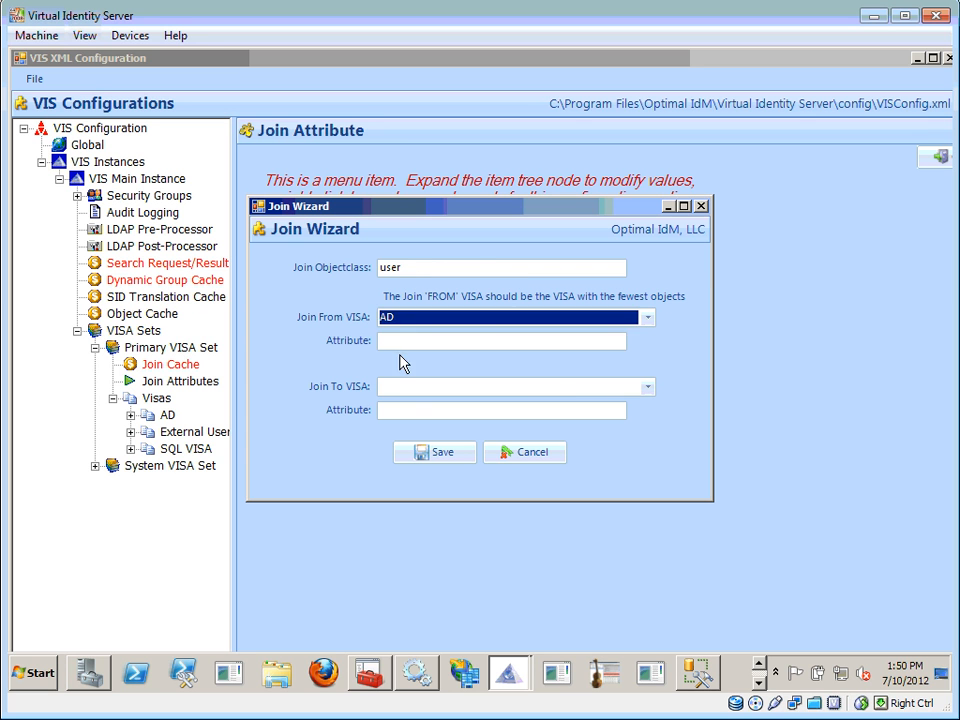
pyautogui.click(412, 340)
pyautogui.write('Sam')
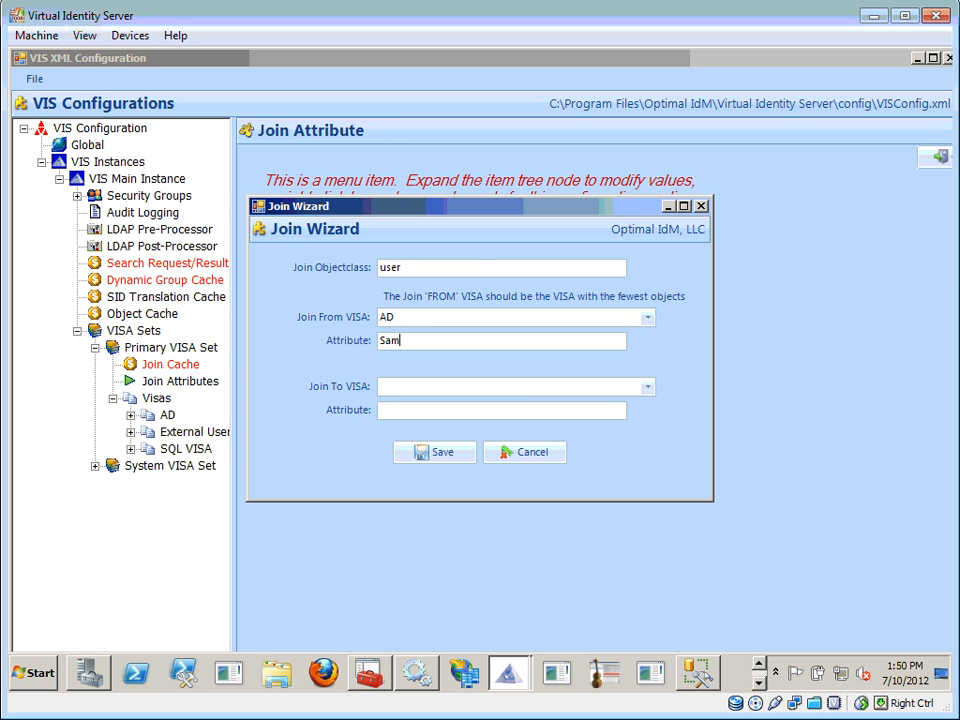
pyautogui.write('accountname')
# Set the join target to SQL VISA with attribute uid and save the join.
pyautogui.click(478, 386)
pyautogui.click(433, 441)
pyautogui.click(426, 408)
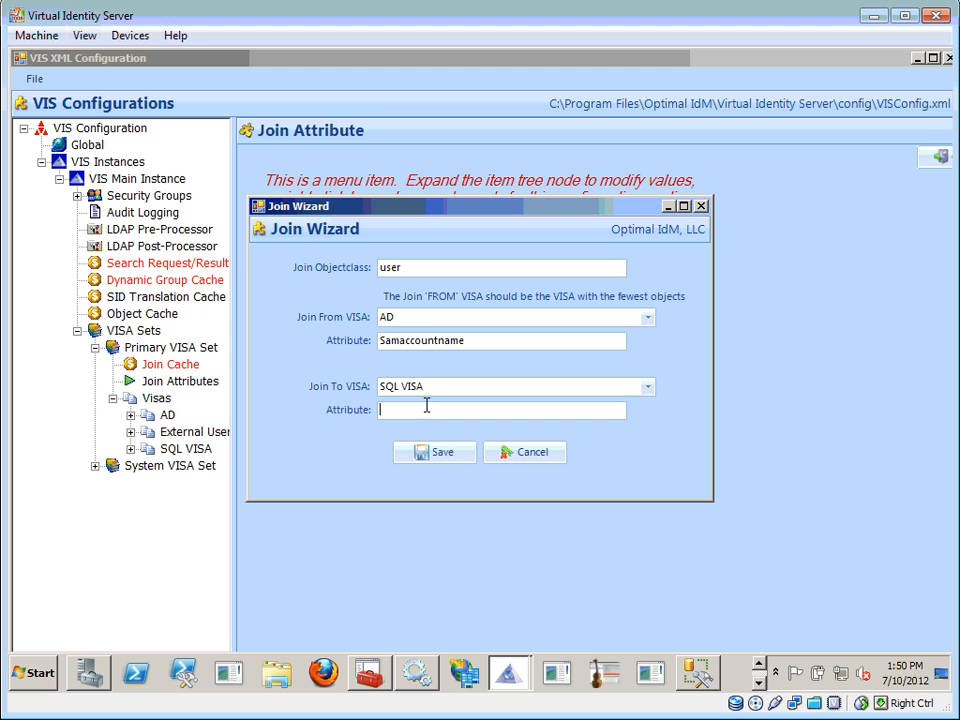
pyautogui.write('uid')
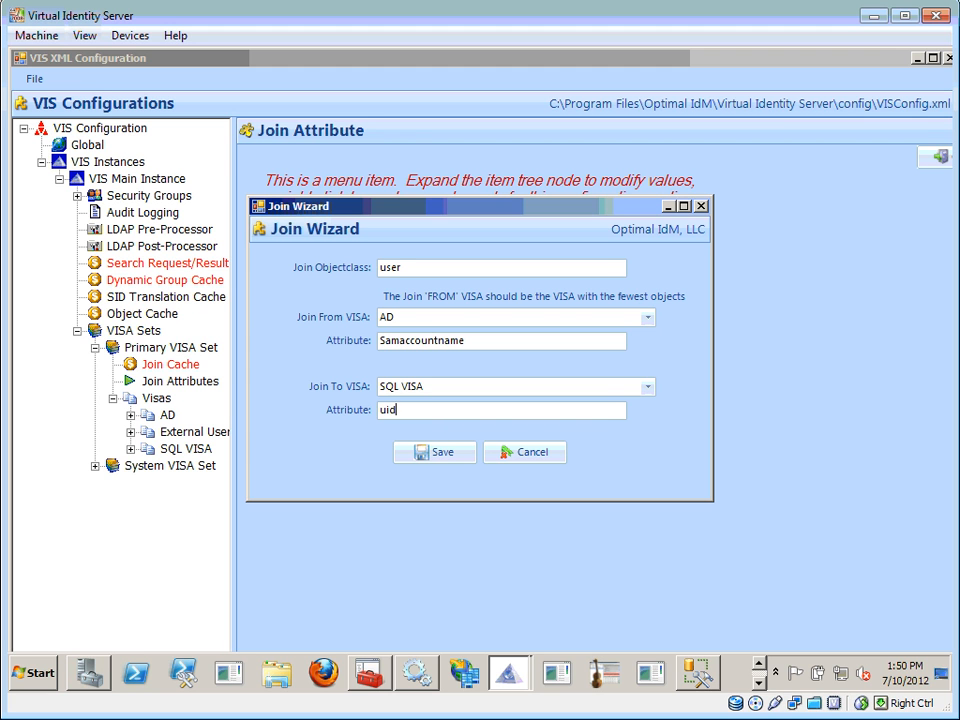
pyautogui.click(420, 453)
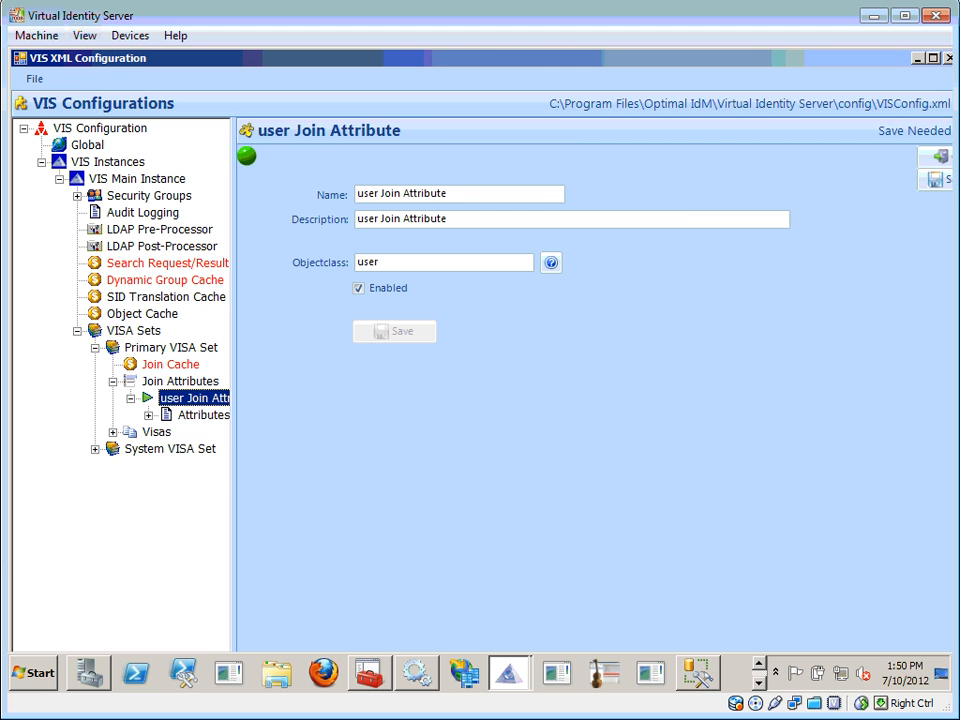
# Widen the configuration tree, collapse the user Join Attribute node, and open the SQL VISA settings under Visas.
pyautogui.moveTo(240, 371); pyautogui.dragTo(268, 365)
pyautogui.click(130, 398)
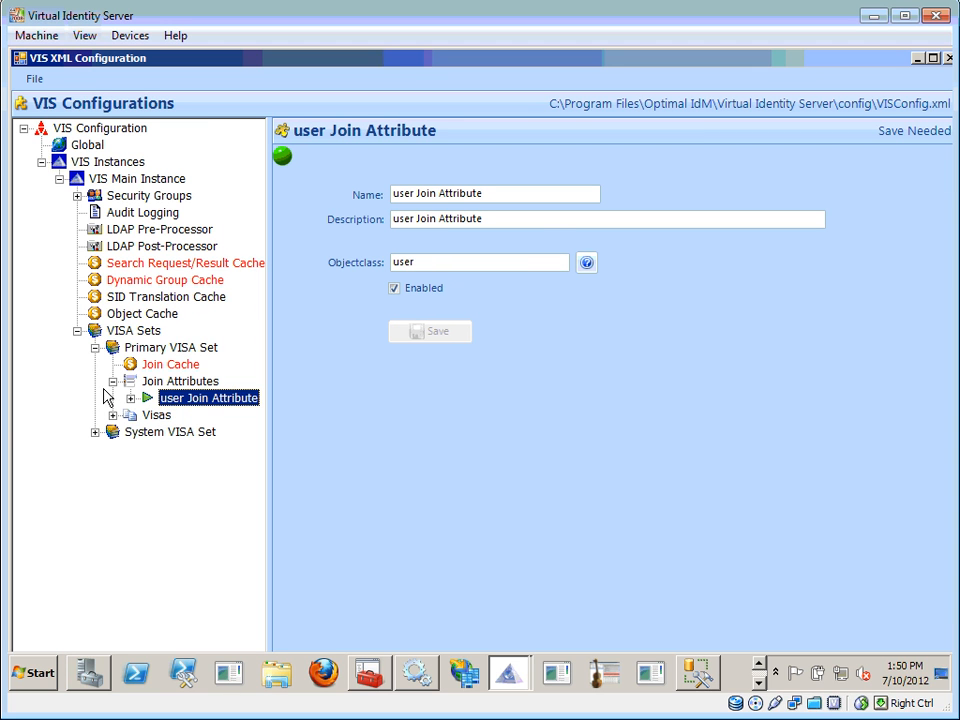
pyautogui.click(112, 416)
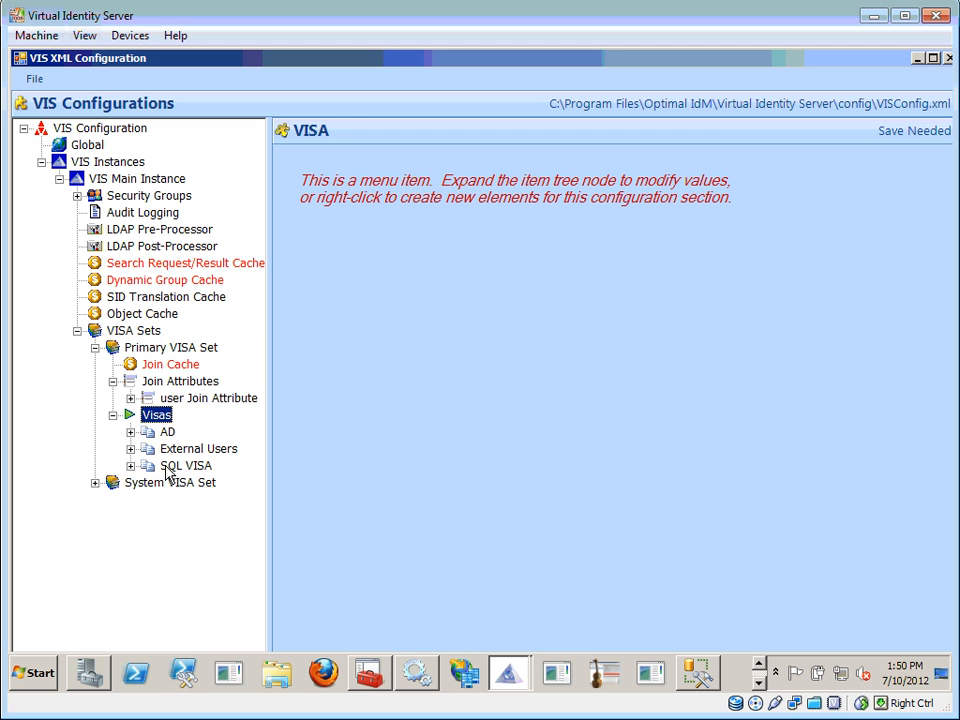
pyautogui.doubleClick(168, 468)
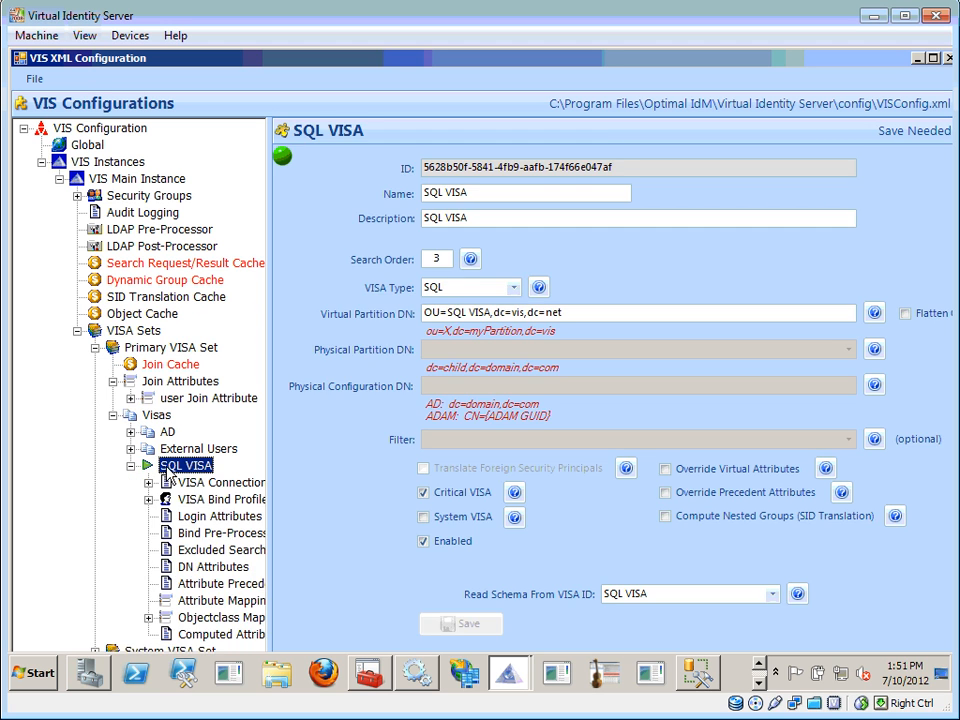
# Switch to SQL Server Management Studio to view the dbo.EXT_USERS table, and return to VIS XML Configuration.
pyautogui.hotkey('alt', 'Tab')
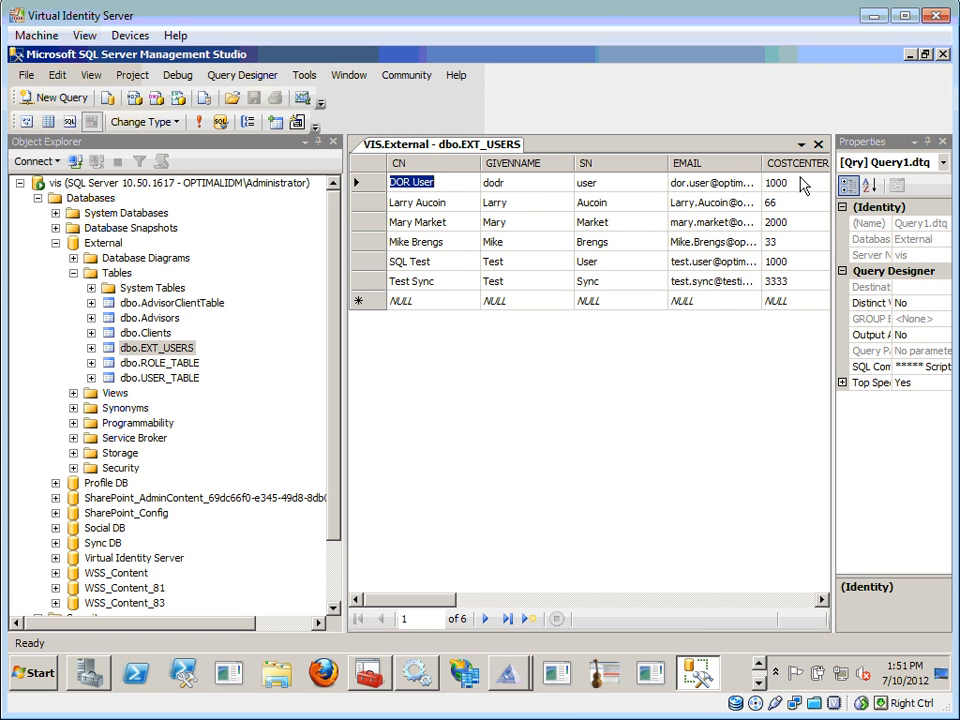
pyautogui.click(510, 673)
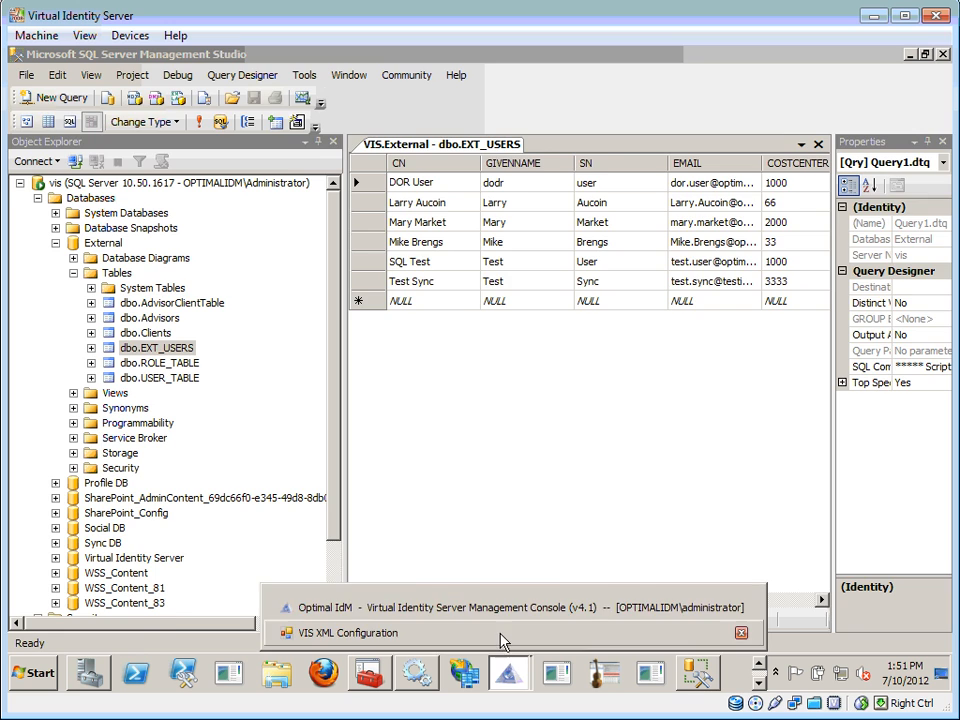
pyautogui.click(500, 636)
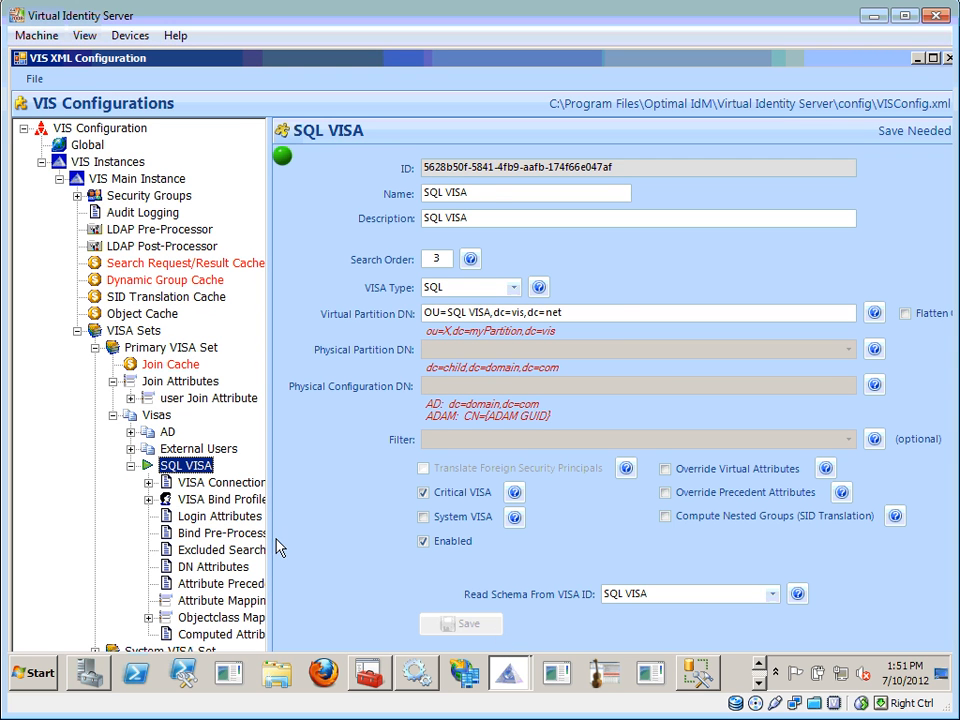
# Create a new attribute precedence under the SQL VISA's Attribute Precedences.
pyautogui.moveTo(270, 541); pyautogui.dragTo(336, 540)
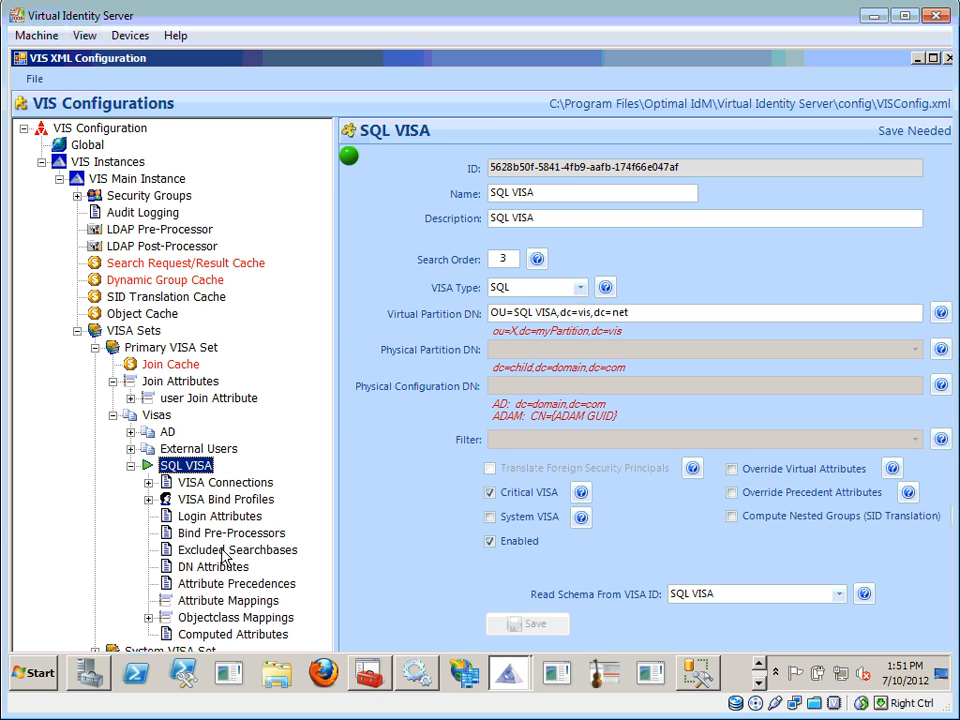
pyautogui.click(236, 584)
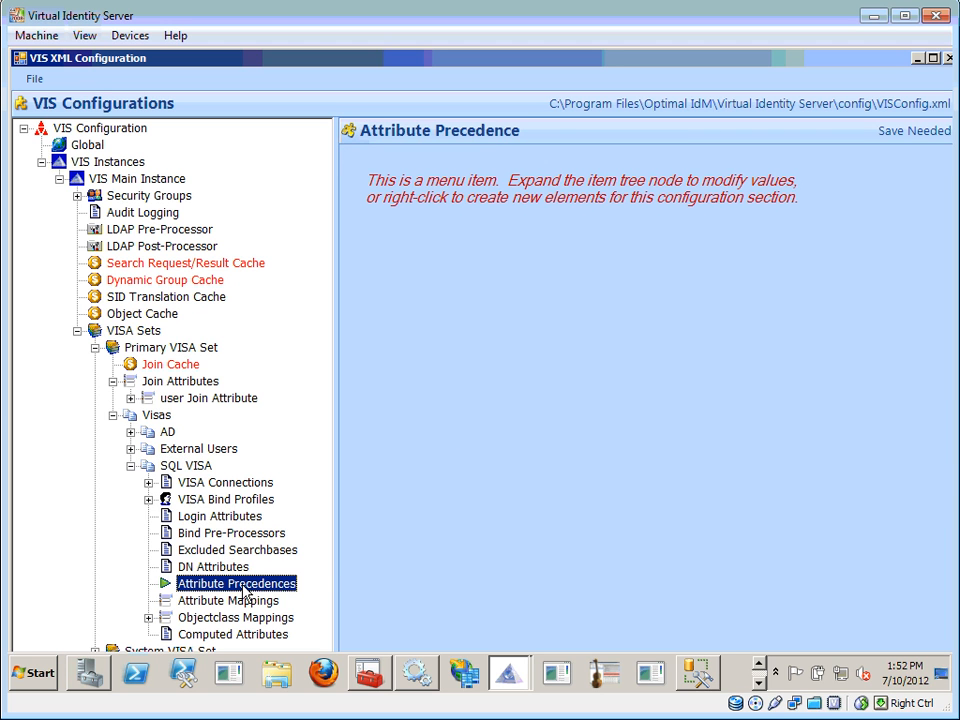
pyautogui.rightClick(243, 580)
pyautogui.moveTo(320, 620)
pyautogui.click(413, 622)
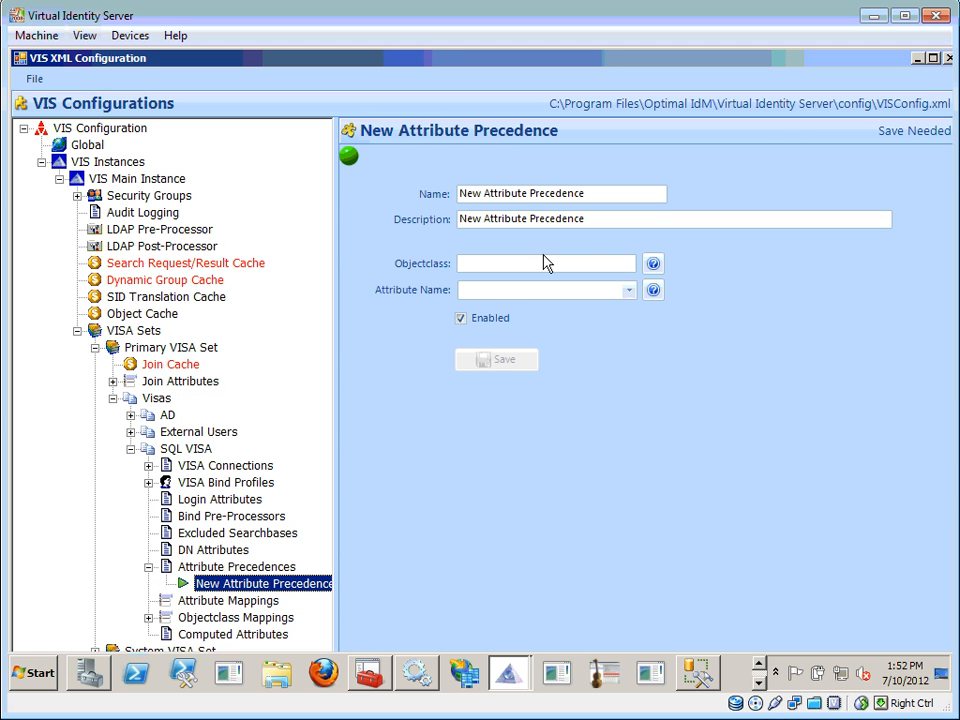
# Set the new attribute precedence's objectclass to user and its attribute name to COSTCENTER.
pyautogui.click(531, 263)
pyautogui.write('user')
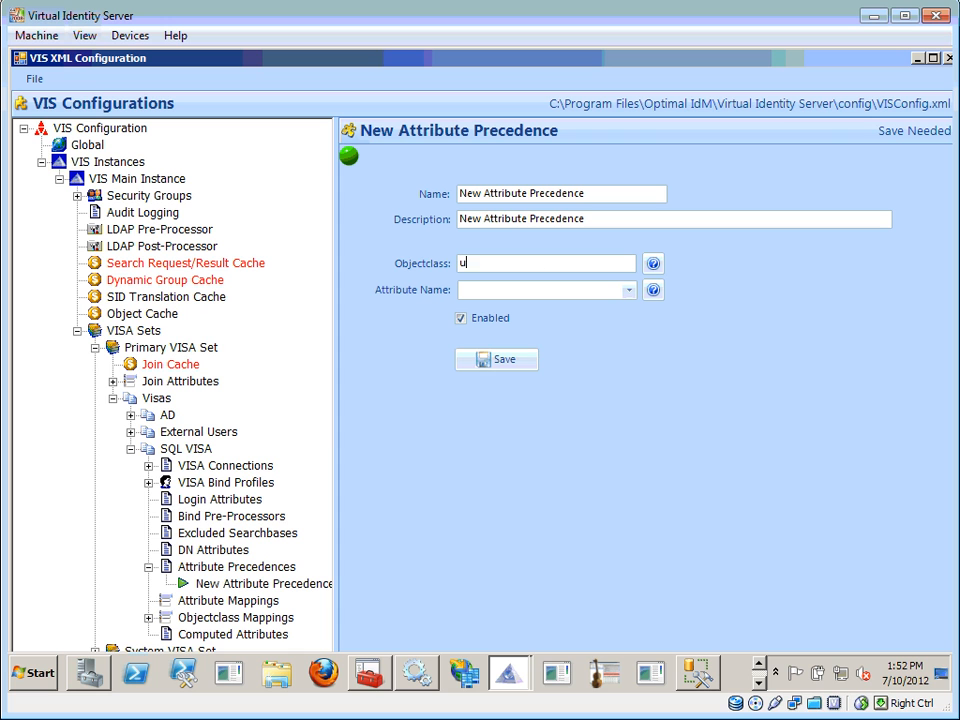
pyautogui.click(626, 291)
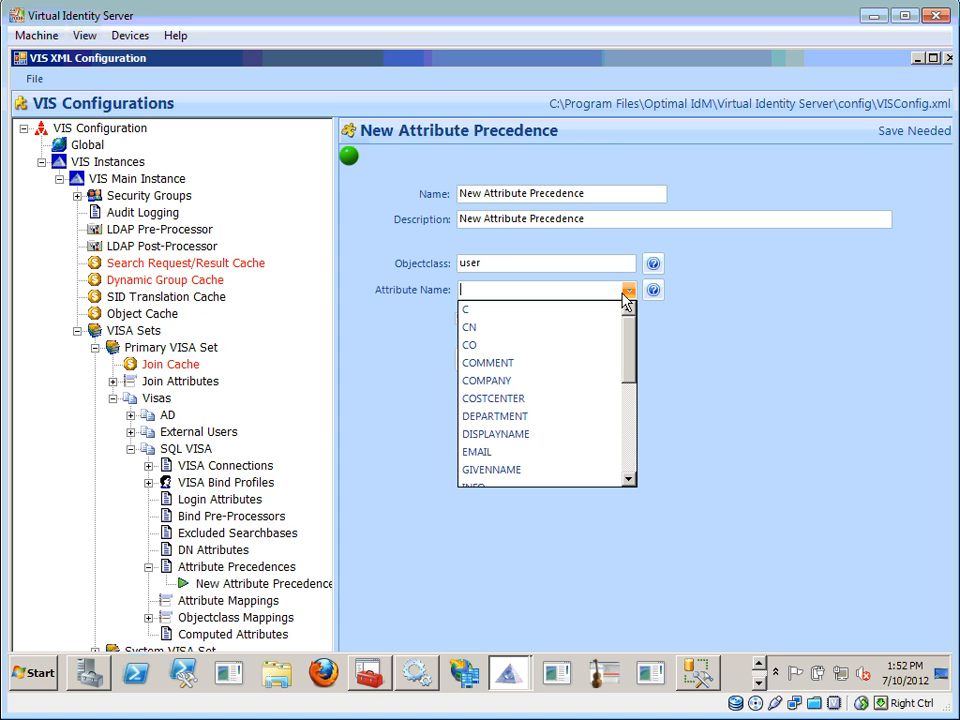
pyautogui.click(515, 400)
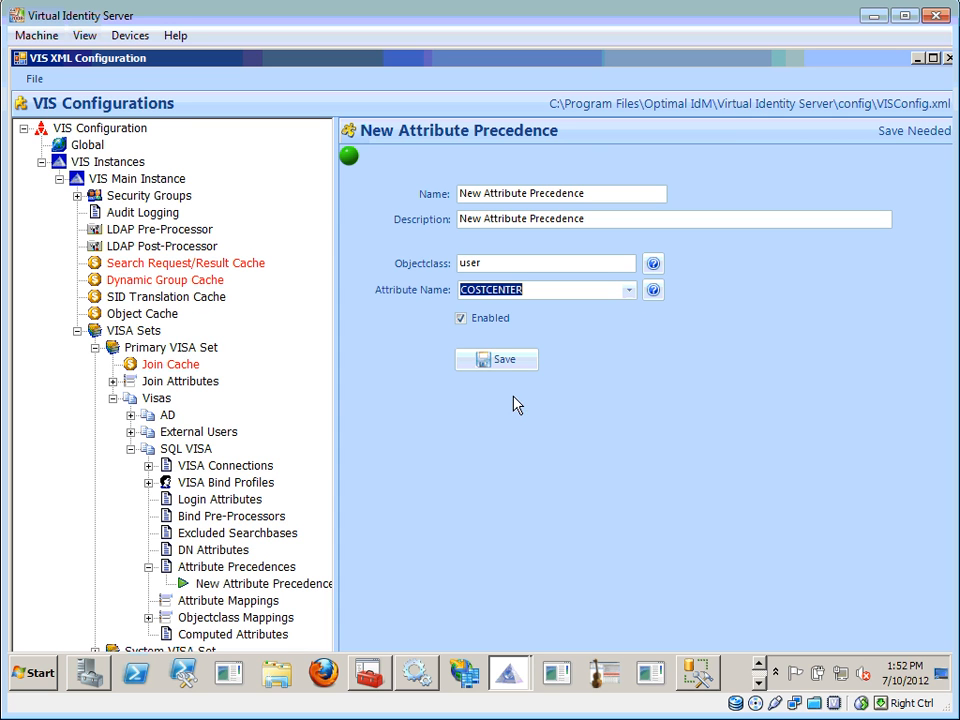
# Set the precedence's name and description to COSTCENTER Attribute Precedence and save the entry.
pyautogui.click(469, 192)
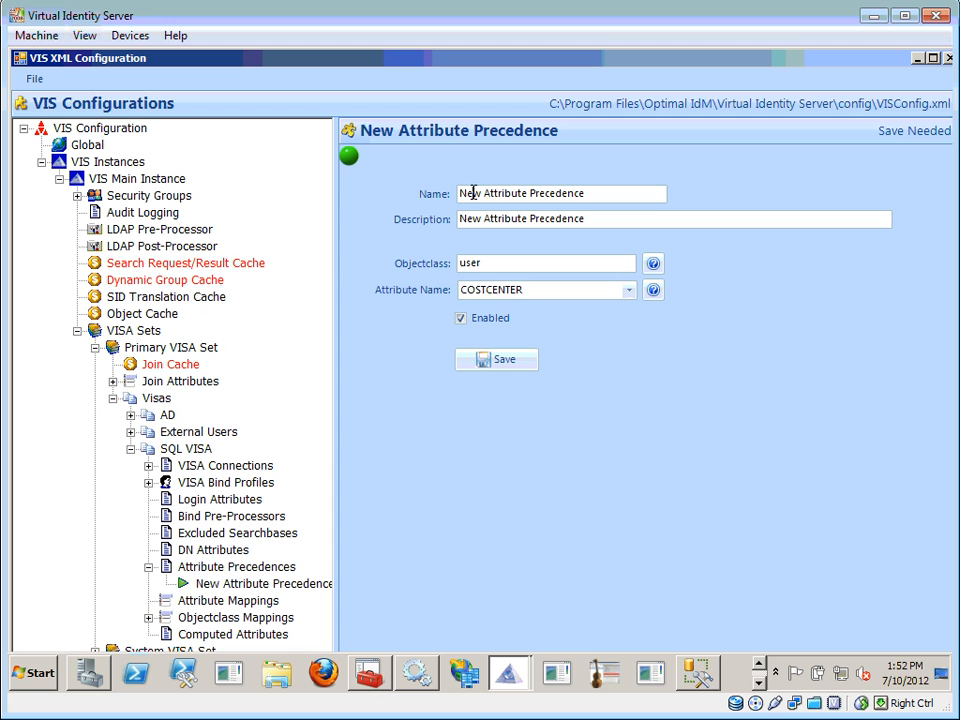
pyautogui.doubleClick(493, 294)
pyautogui.hotkey('ctrl', 'c')
pyautogui.doubleClick(467, 194)
pyautogui.hotkey('ctrl', 'v')
pyautogui.doubleClick(468, 218)
pyautogui.hotkey('ctrl', 'v')
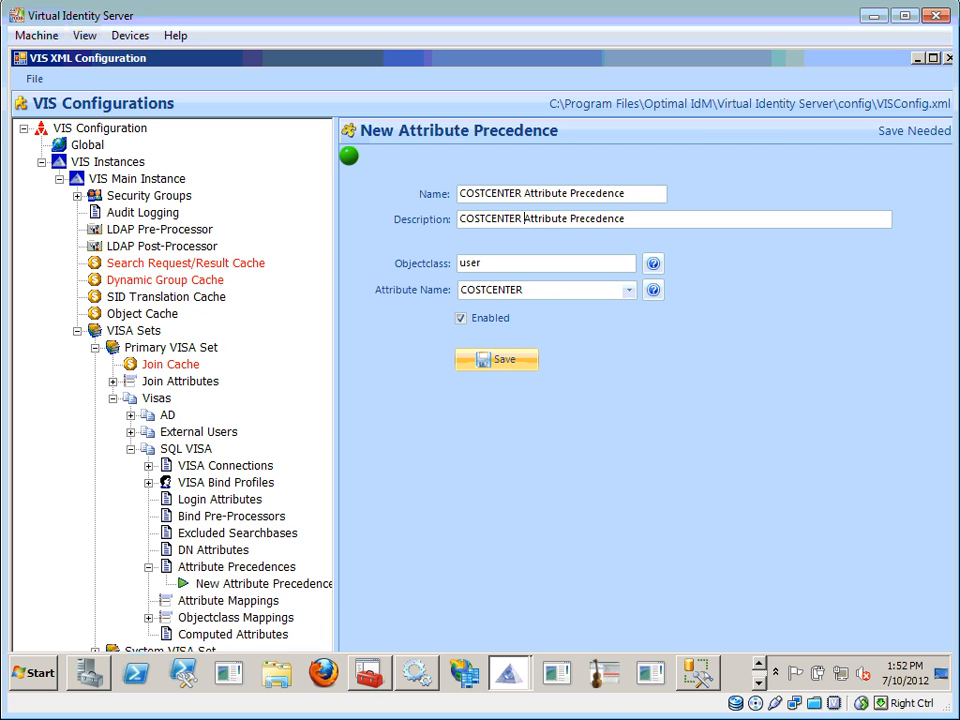
pyautogui.click(505, 360)
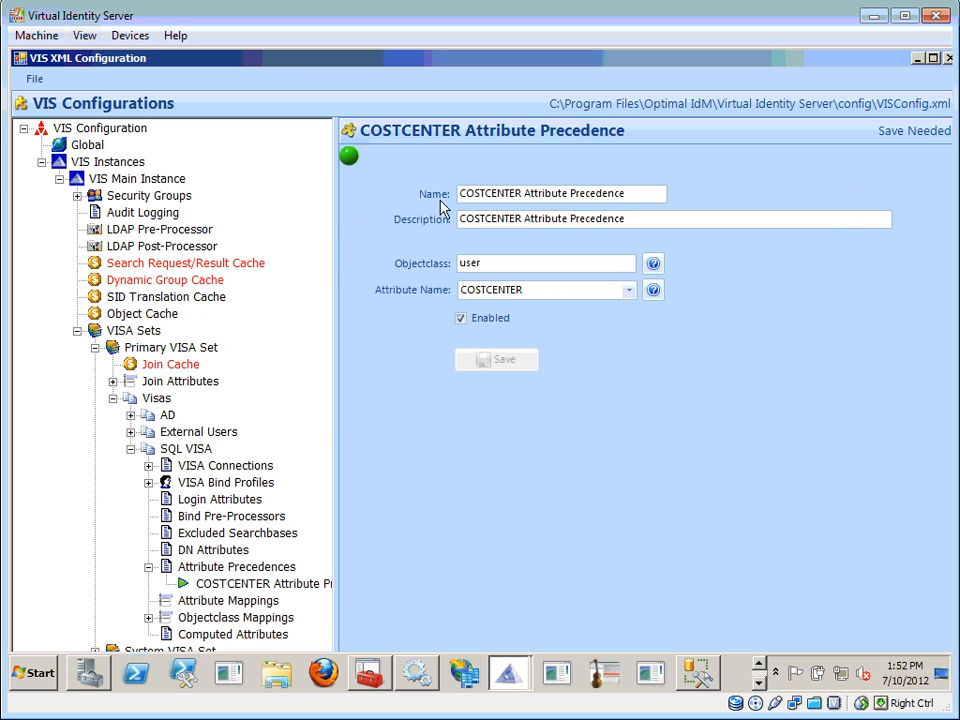
# Narrow the configuration tree, save the VIS configuration file, and exit VIS XML Configuration.
pyautogui.moveTo(333, 264); pyautogui.dragTo(265, 264)
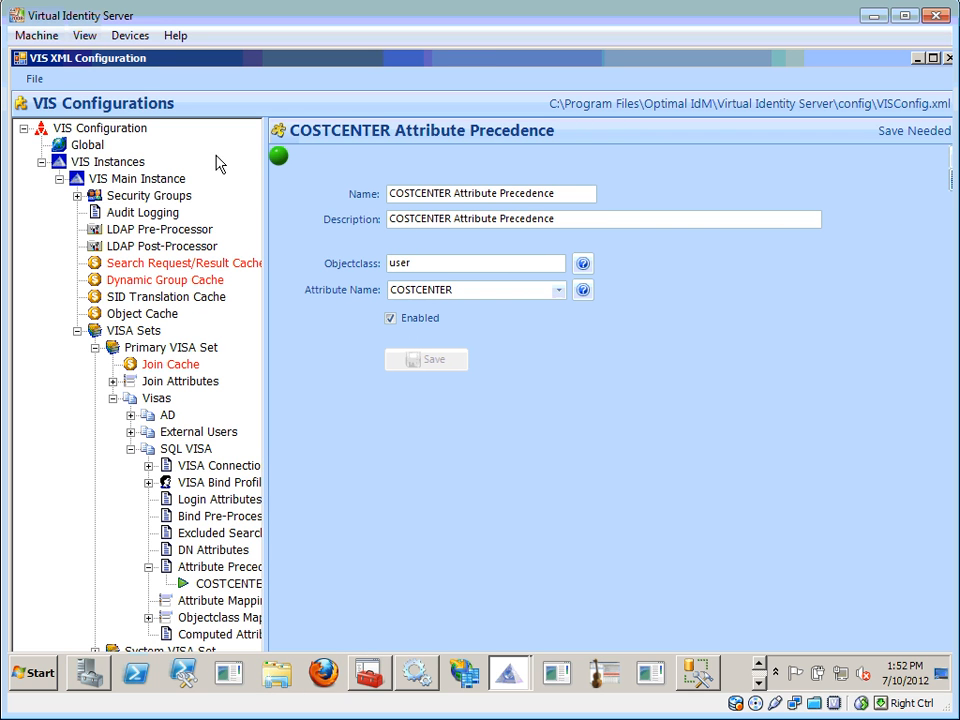
pyautogui.click(34, 79)
pyautogui.click(55, 118)
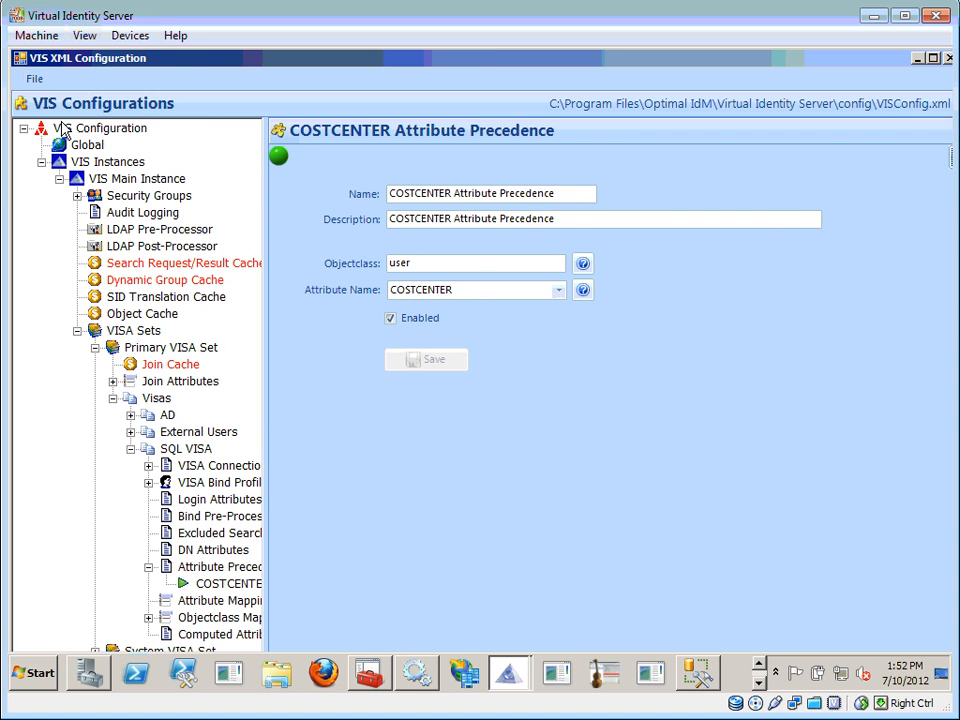
pyautogui.click(34, 79)
pyautogui.click(58, 148)
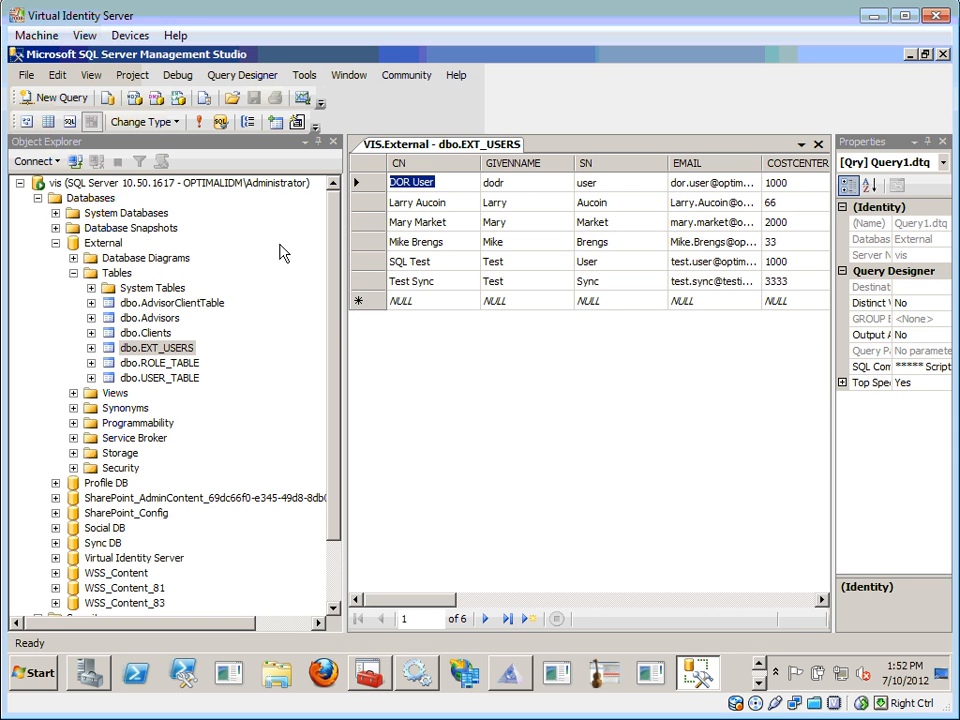
# Switch to the Virtual Identity Server Management Console and restart the VIS service.
pyautogui.click(509, 673)
pyautogui.click(118, 165)
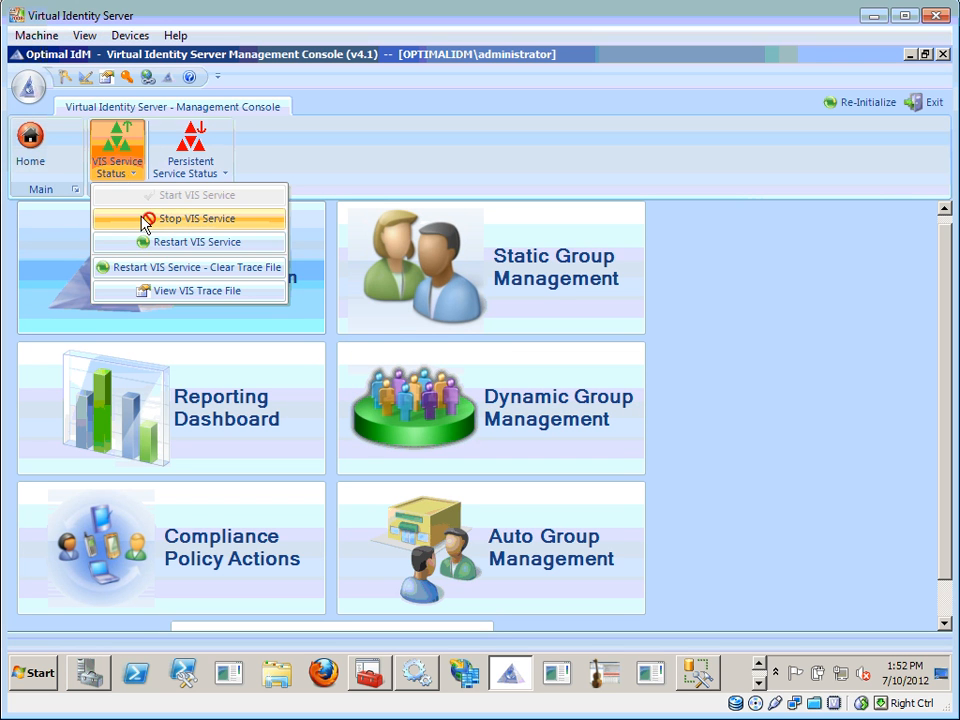
pyautogui.click(150, 241)
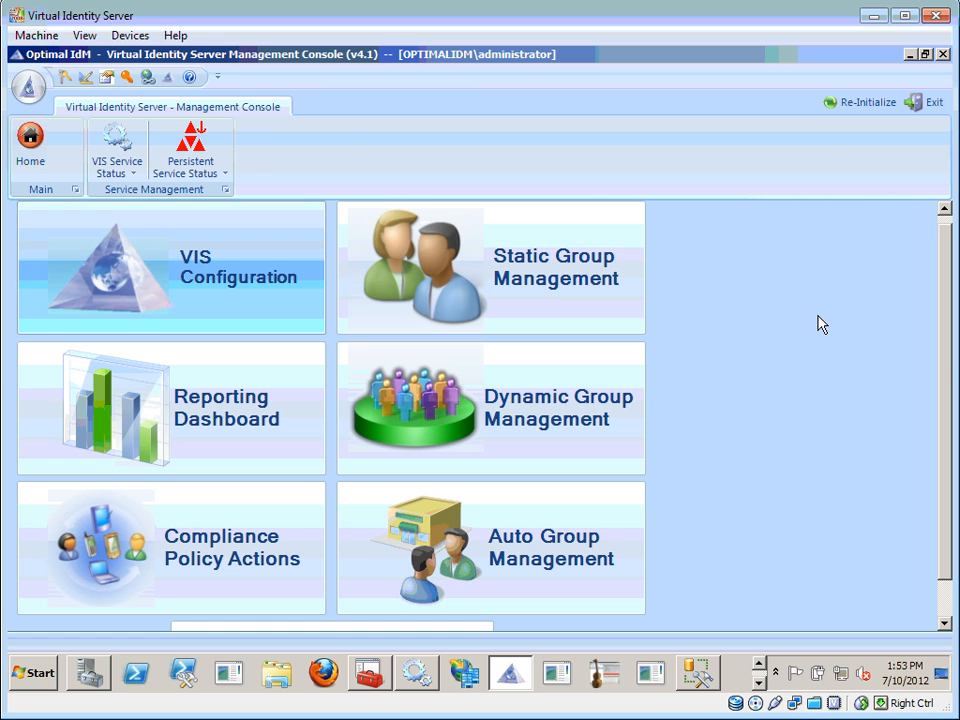
# Review the COSTCENTER column of dbo.EXT_USERS in SQL Server Management Studio, and switch to Optimal IdM LDAP Manager.
pyautogui.click(698, 672)
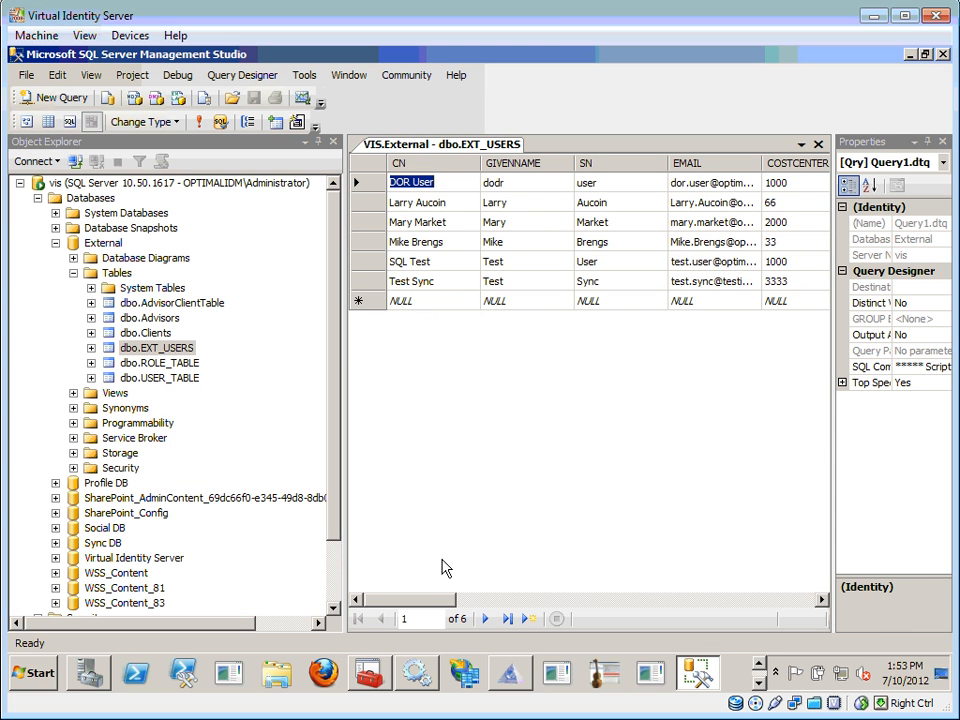
pyautogui.moveTo(436, 599); pyautogui.dragTo(454, 600)
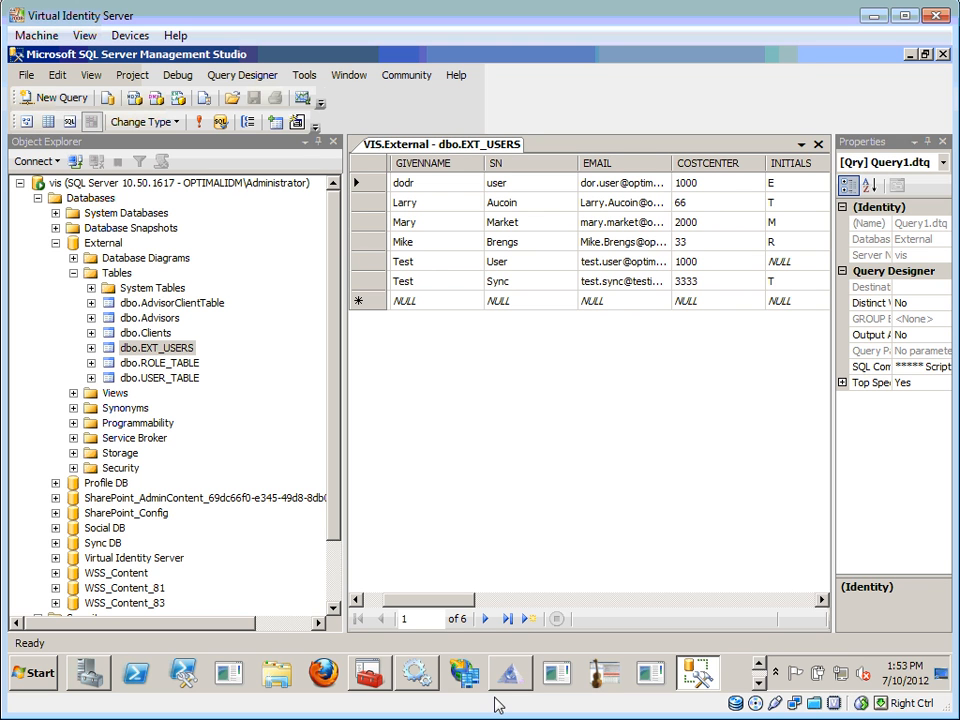
pyautogui.click(757, 683)
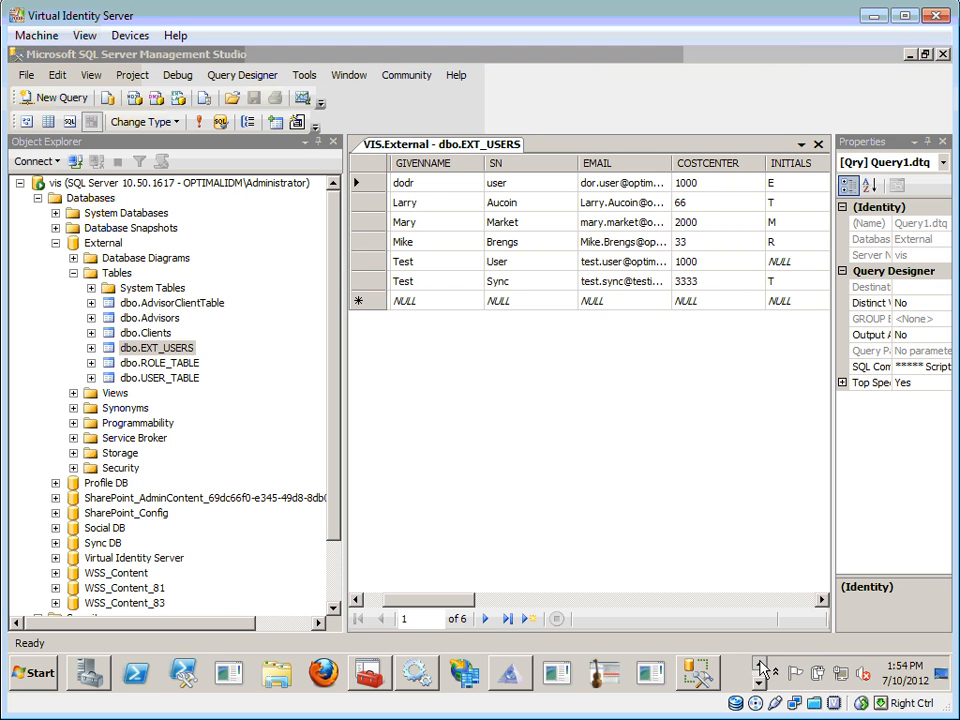
pyautogui.click(231, 678)
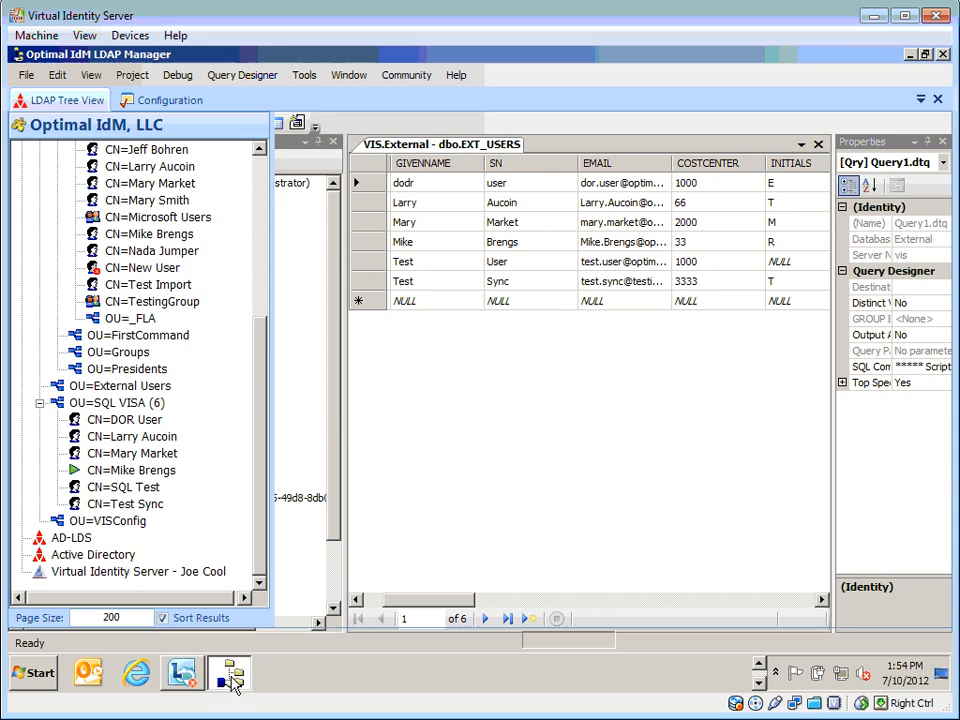
# Reload the Virtual Identity Server root and list the entries under OU=SQL VISA.
pyautogui.moveTo(252, 453); pyautogui.dragTo(262, 285)
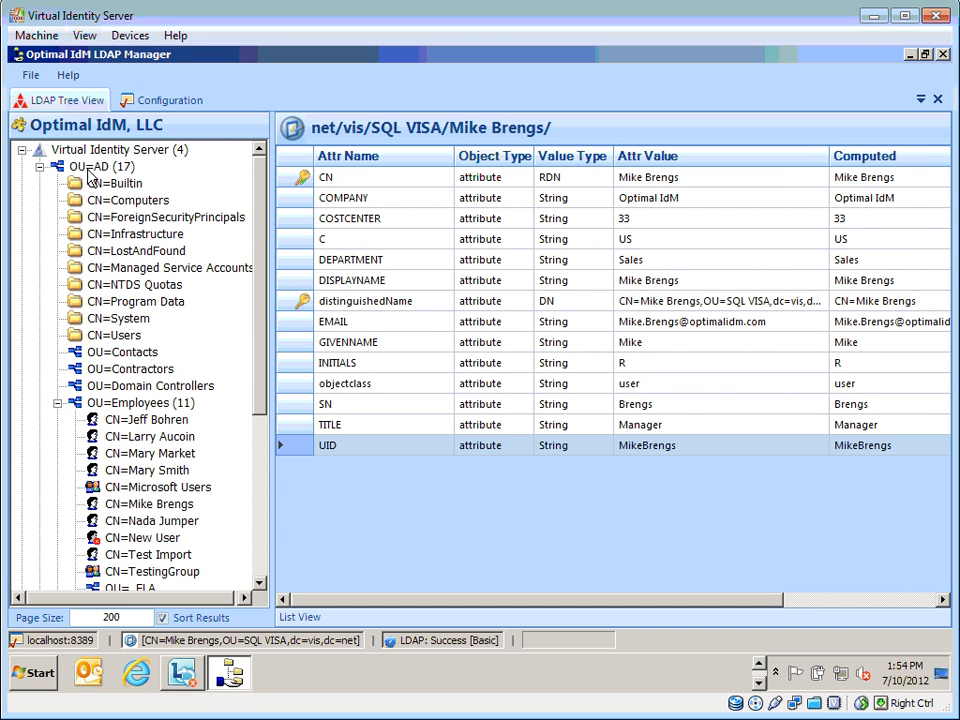
pyautogui.click(103, 150)
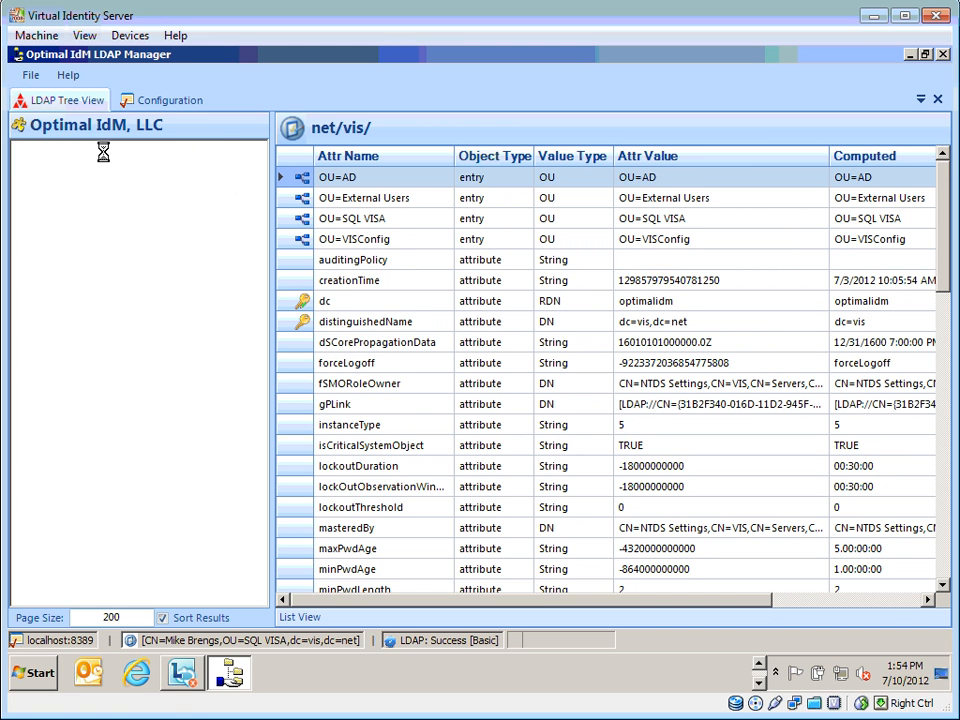
pyautogui.click(100, 201)
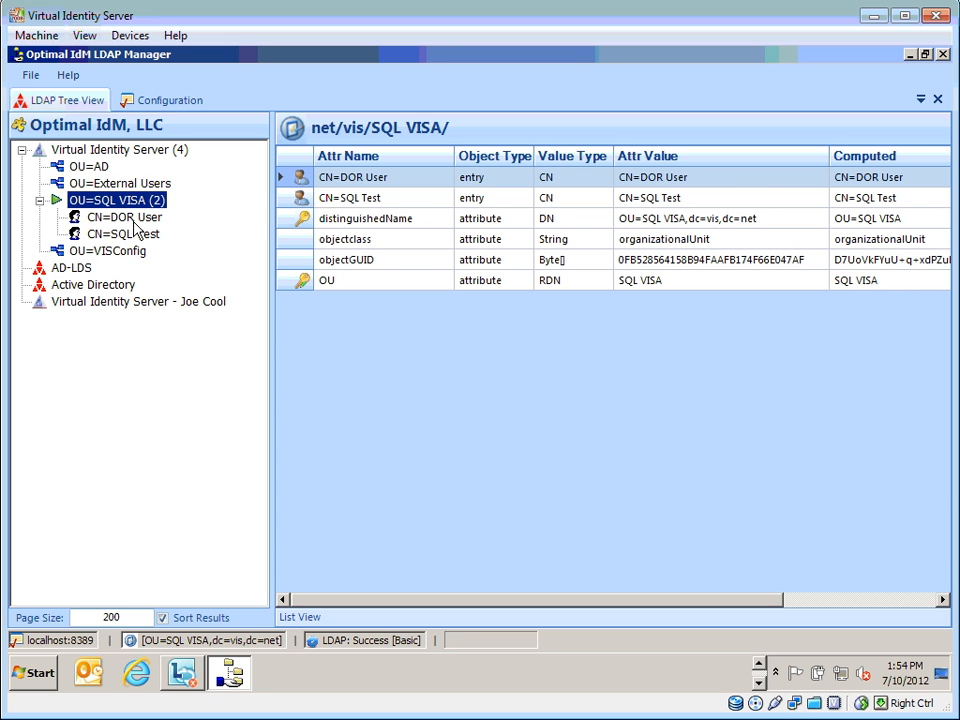
# Open the sales employee's entry under OU=AD, OU=Employees, and narrow the value columns to examine the VIS Source of COSTCENTER.
pyautogui.click(98, 171)
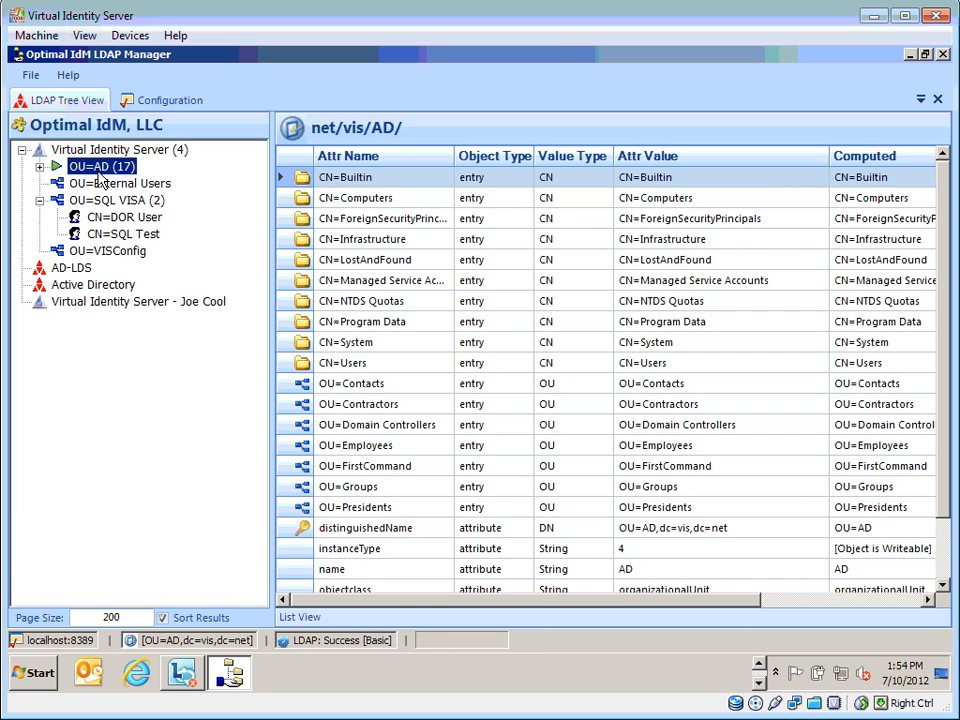
pyautogui.click(134, 404)
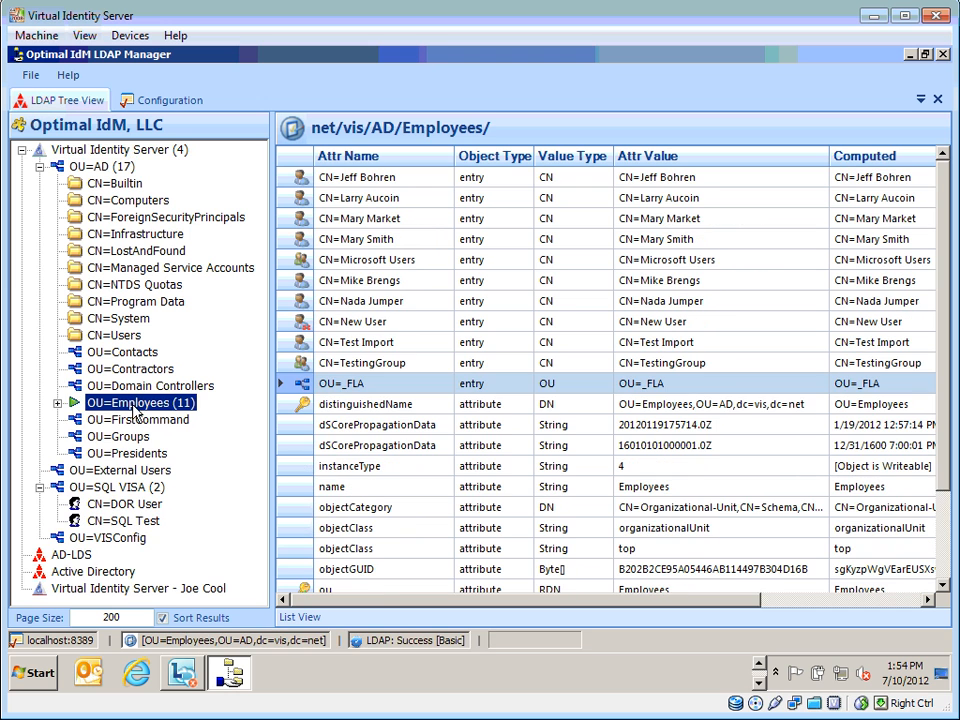
pyautogui.click(160, 489)
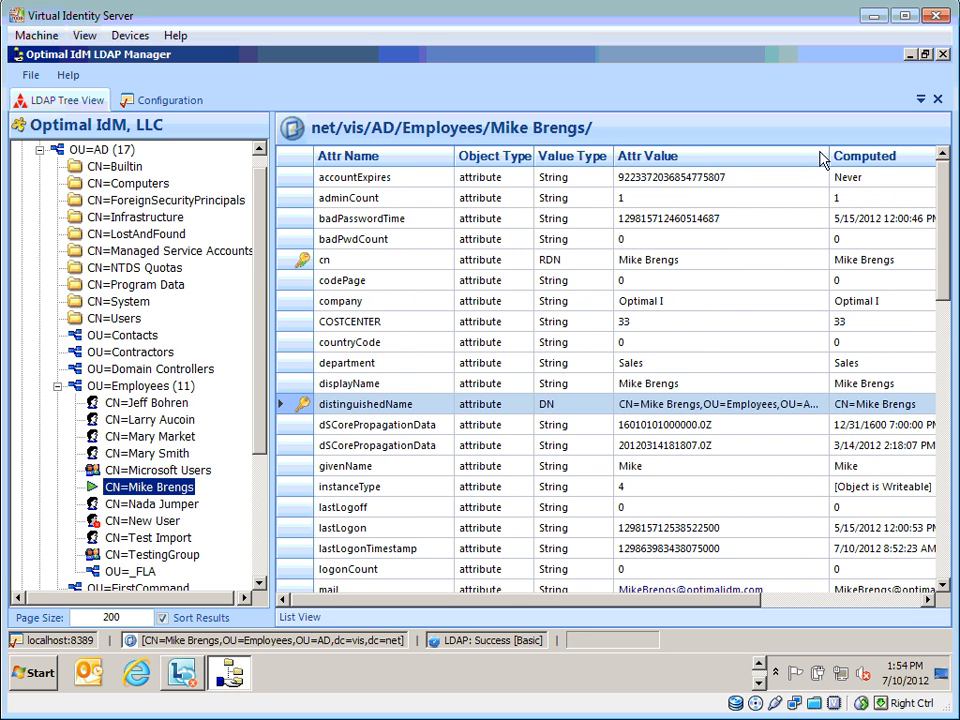
pyautogui.moveTo(829, 157); pyautogui.dragTo(700, 157)
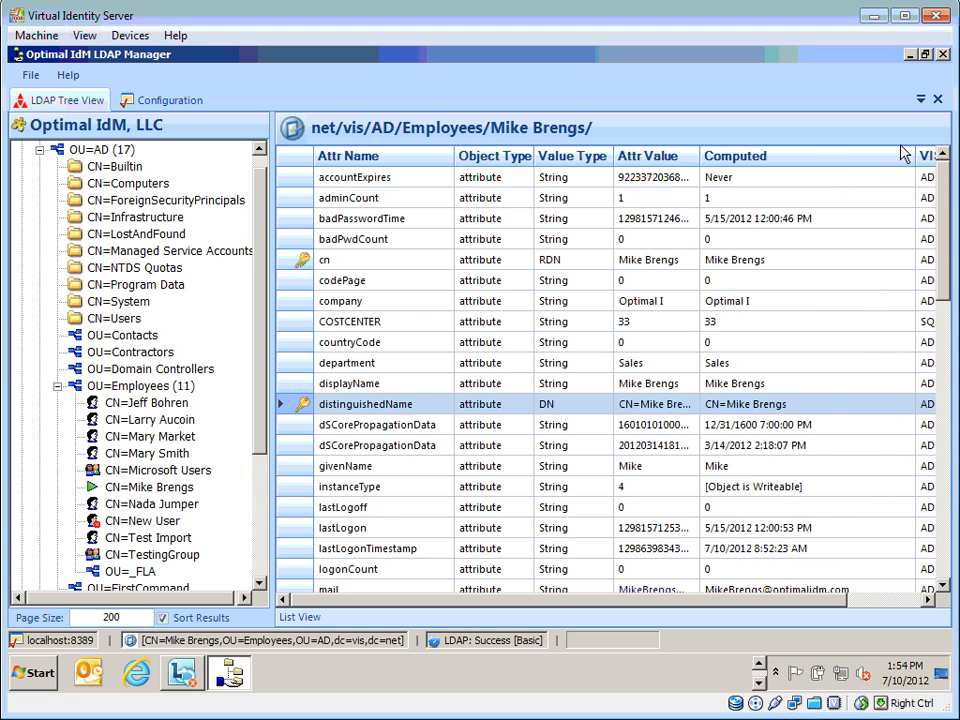
pyautogui.moveTo(918, 156); pyautogui.dragTo(821, 156)
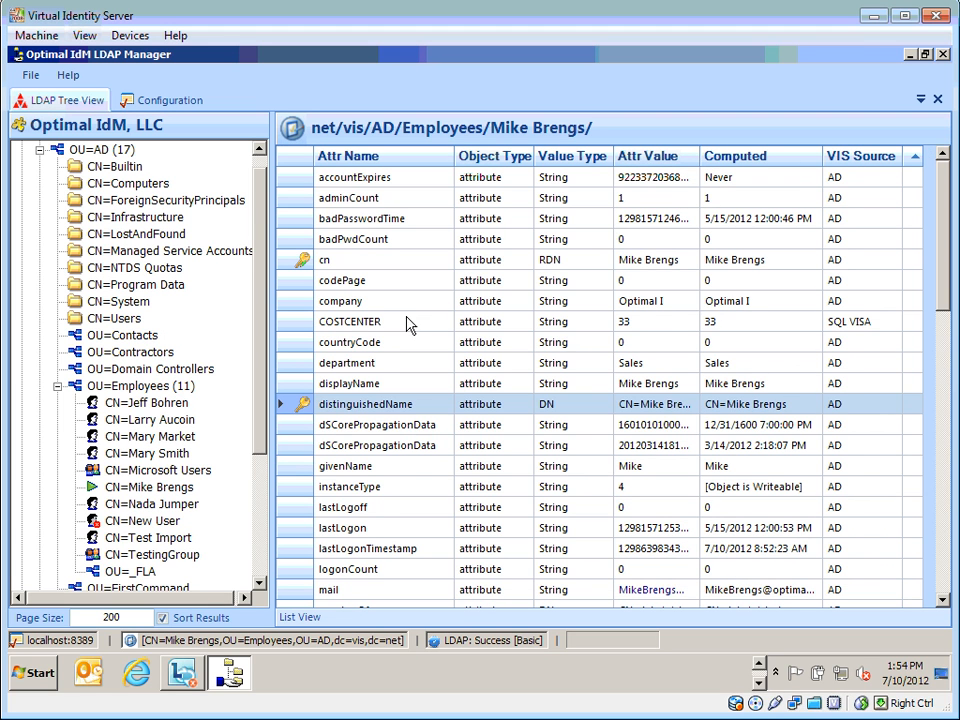
pyautogui.click(860, 327)
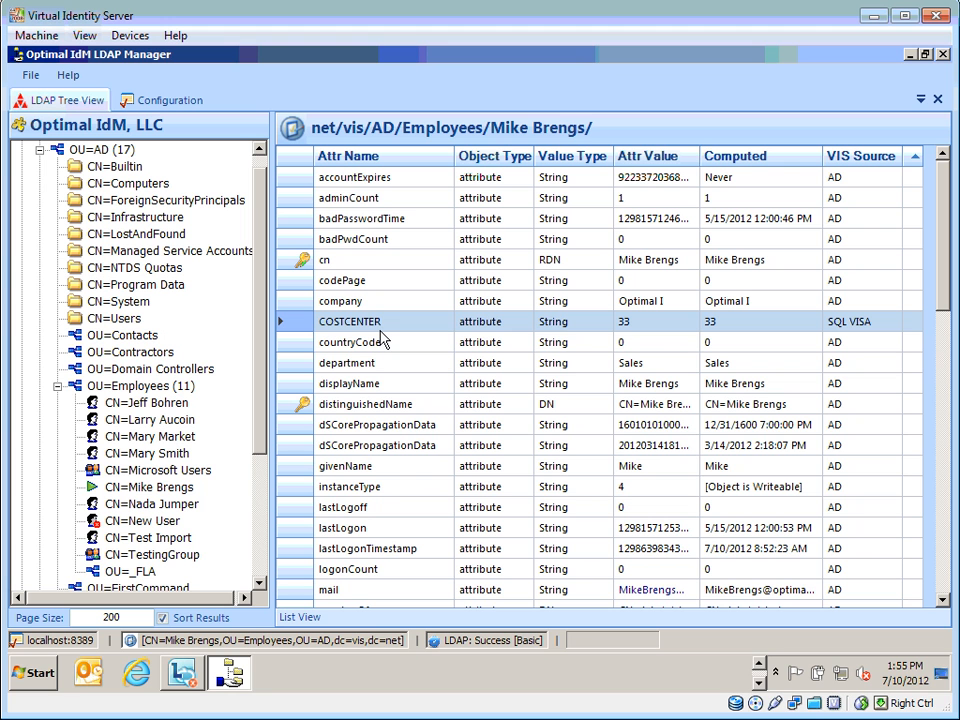
# In SQL Server Management Studio, refresh dbo.EXT_USERS and remove the last two characters of the fourth user's UID.
pyautogui.click(760, 684)
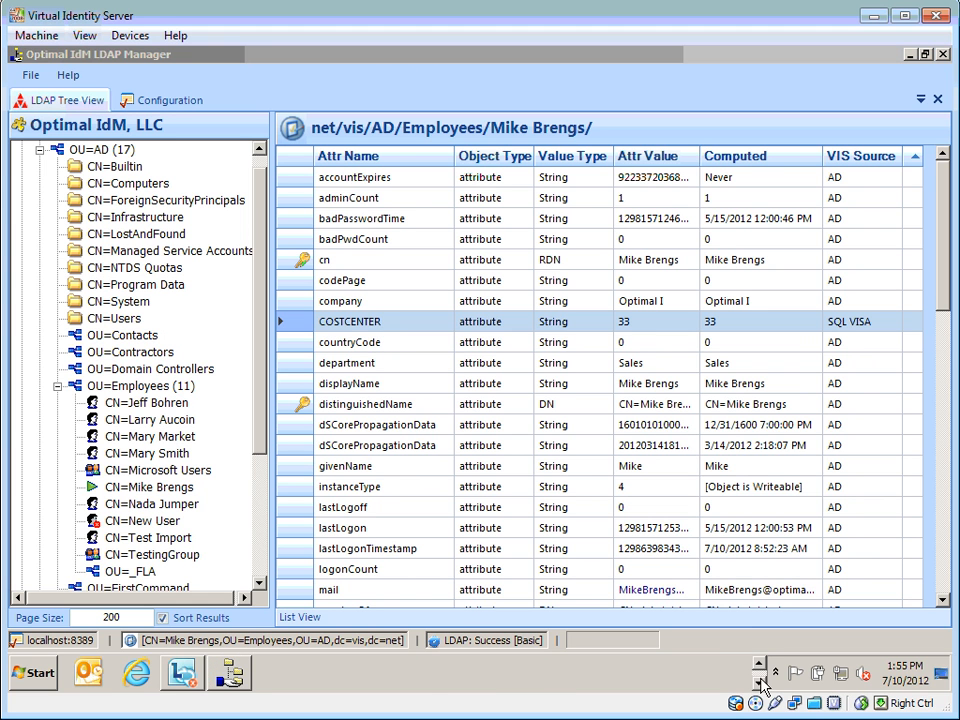
pyautogui.click(760, 684)
pyautogui.click(706, 672)
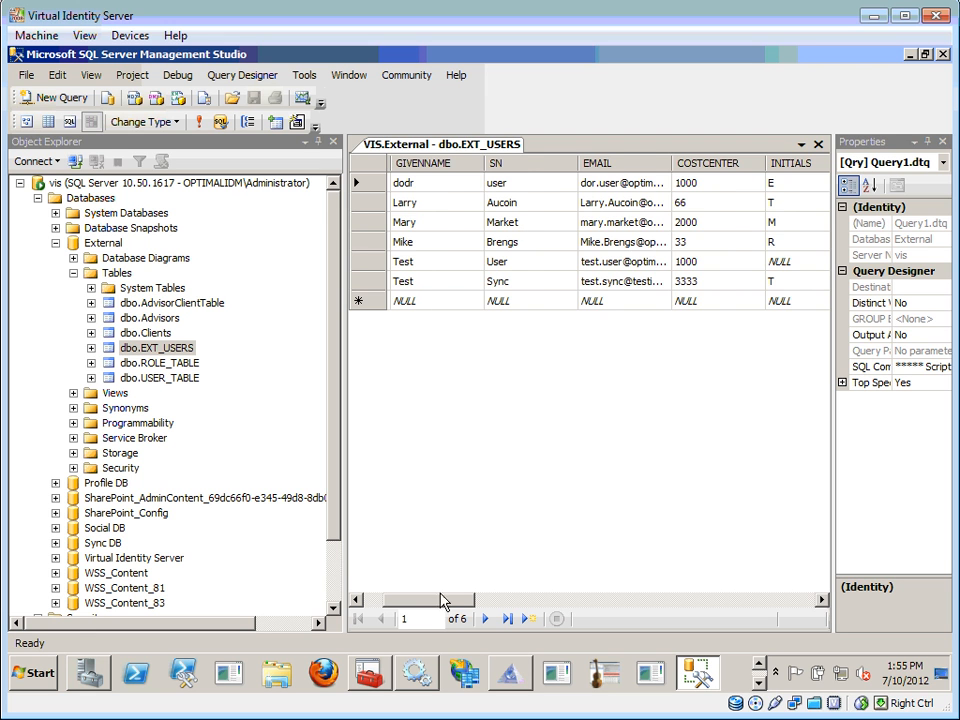
pyautogui.hotkey('ctrl', 'r')
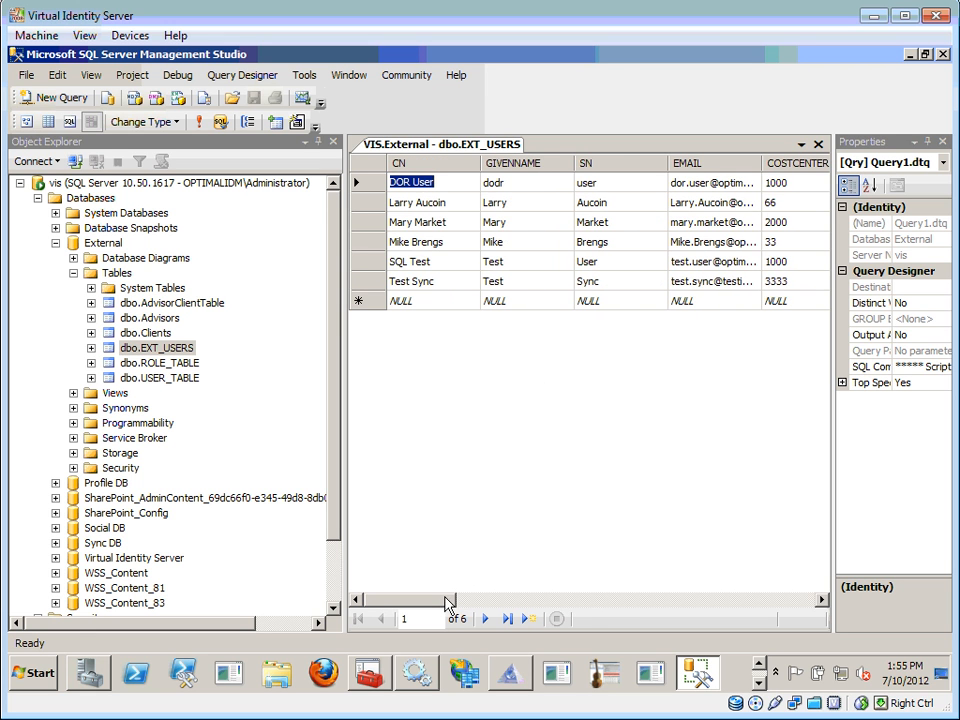
pyautogui.moveTo(448, 600); pyautogui.dragTo(808, 645)
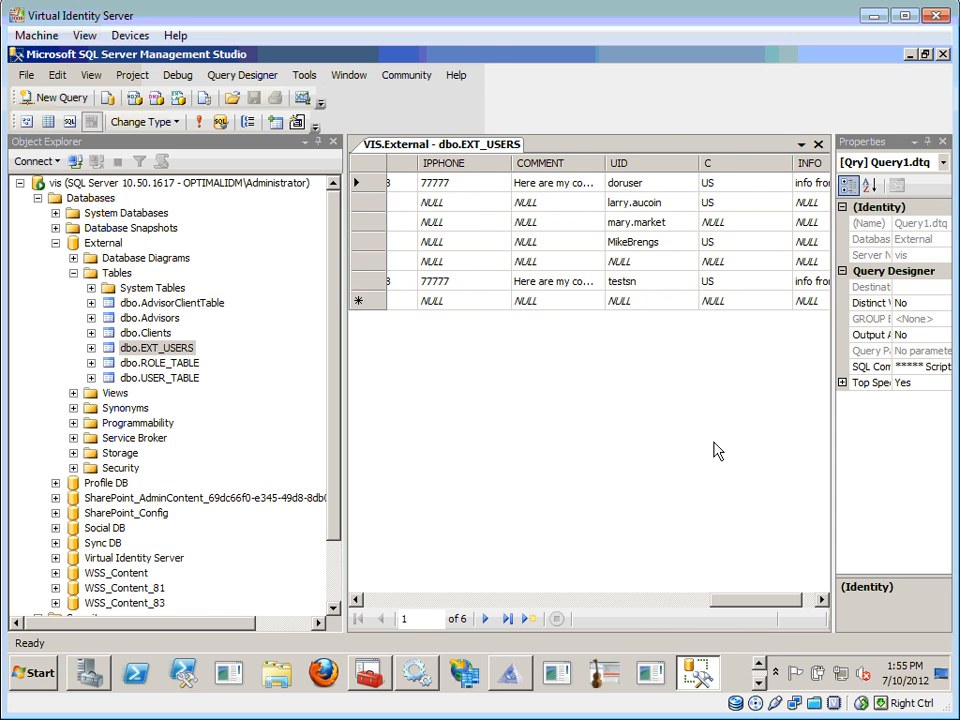
pyautogui.click(684, 241)
pyautogui.click(677, 243)
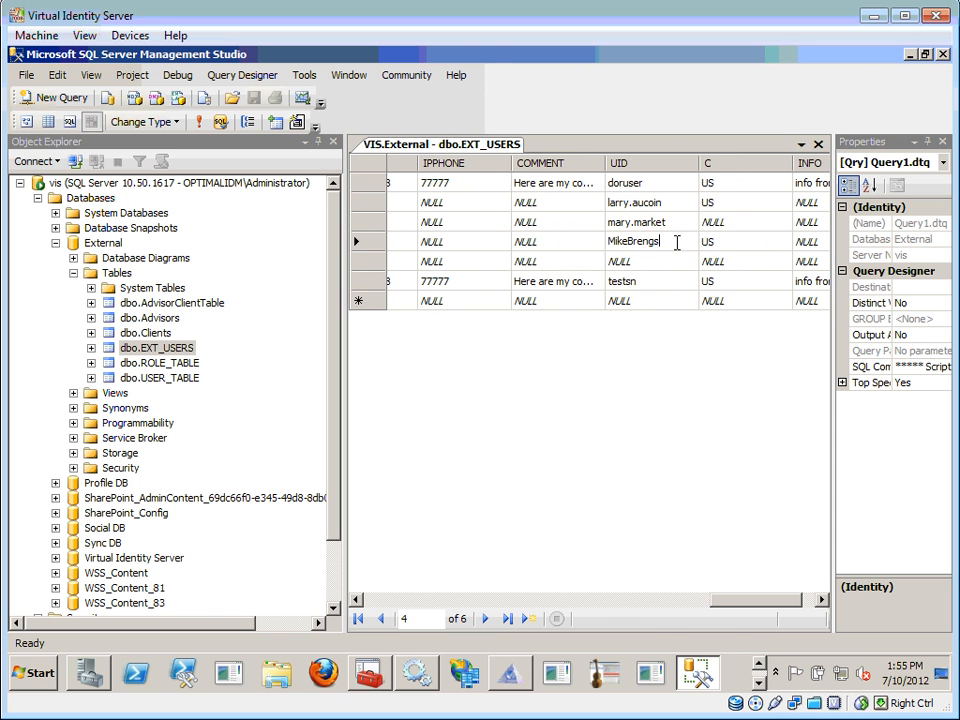
pyautogui.press('BackSpace')
pyautogui.press('BackSpace')
pyautogui.press('Down')
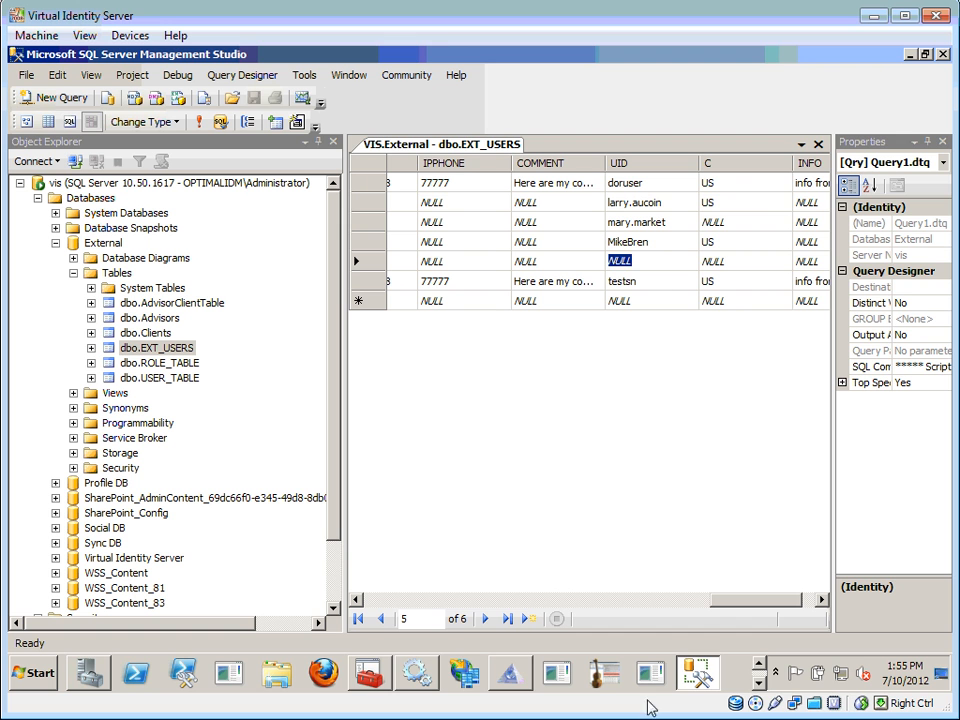
# Return to Optimal IdM LDAP Manager and refresh the employee's attribute list to check for COSTCENTER.
pyautogui.click(762, 664)
pyautogui.click(757, 686)
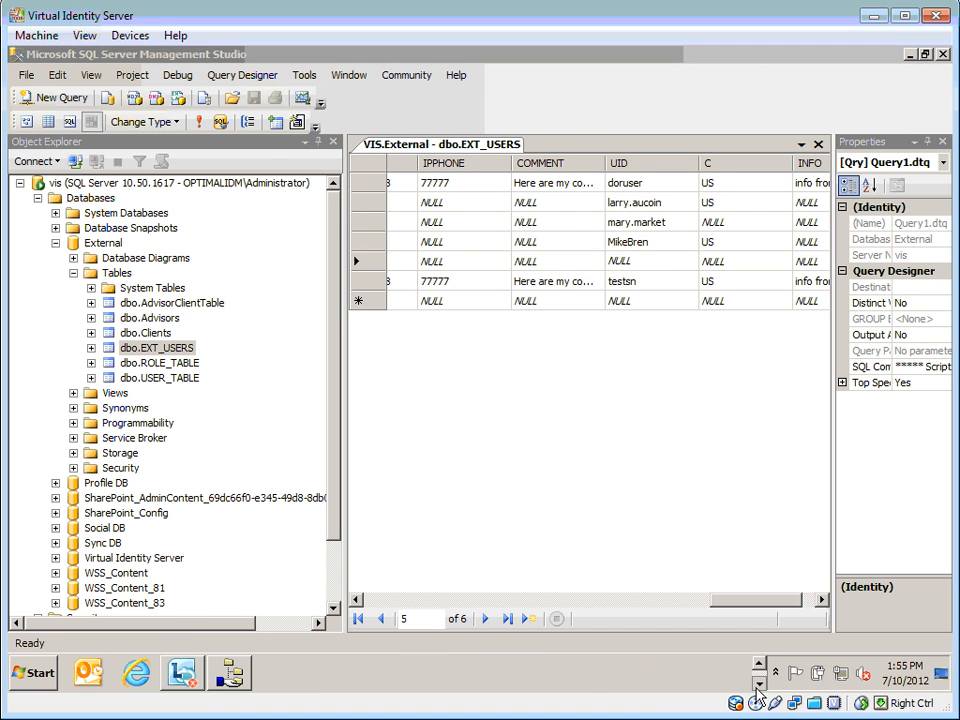
pyautogui.click(230, 673)
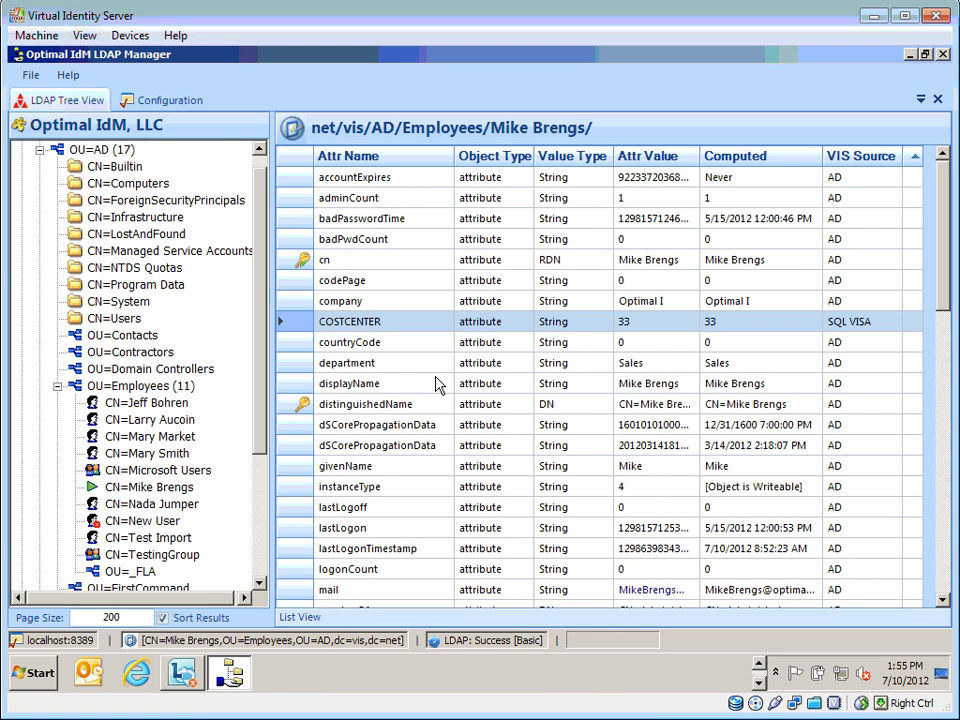
pyautogui.click(436, 386)
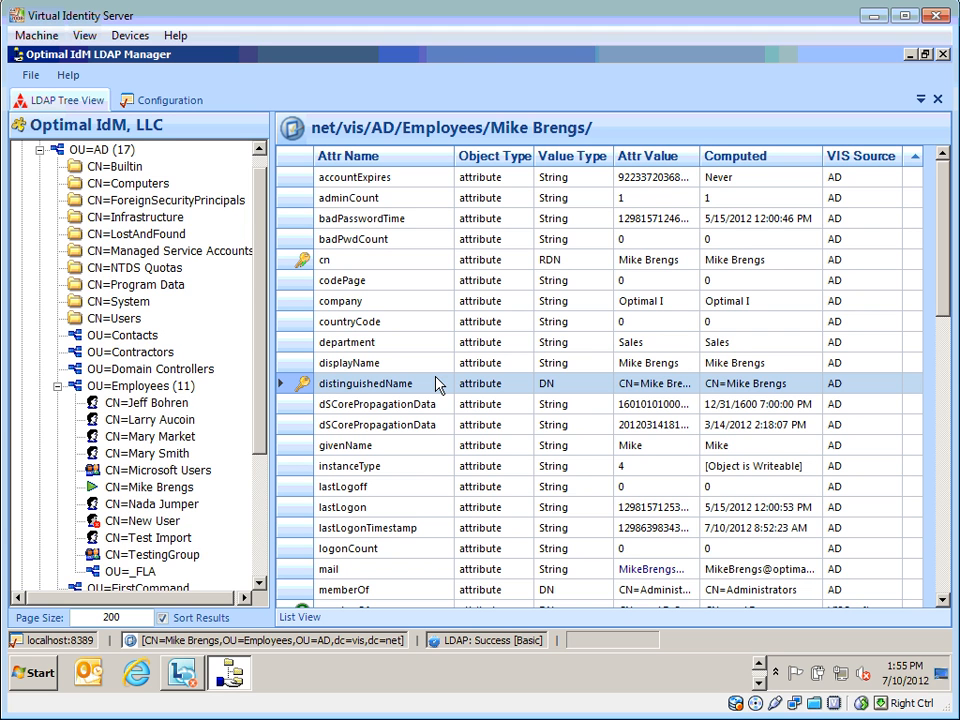
# Reload OU=SQL VISA and examine which user entries it lists.
pyautogui.scroll(-4, 205, 380)
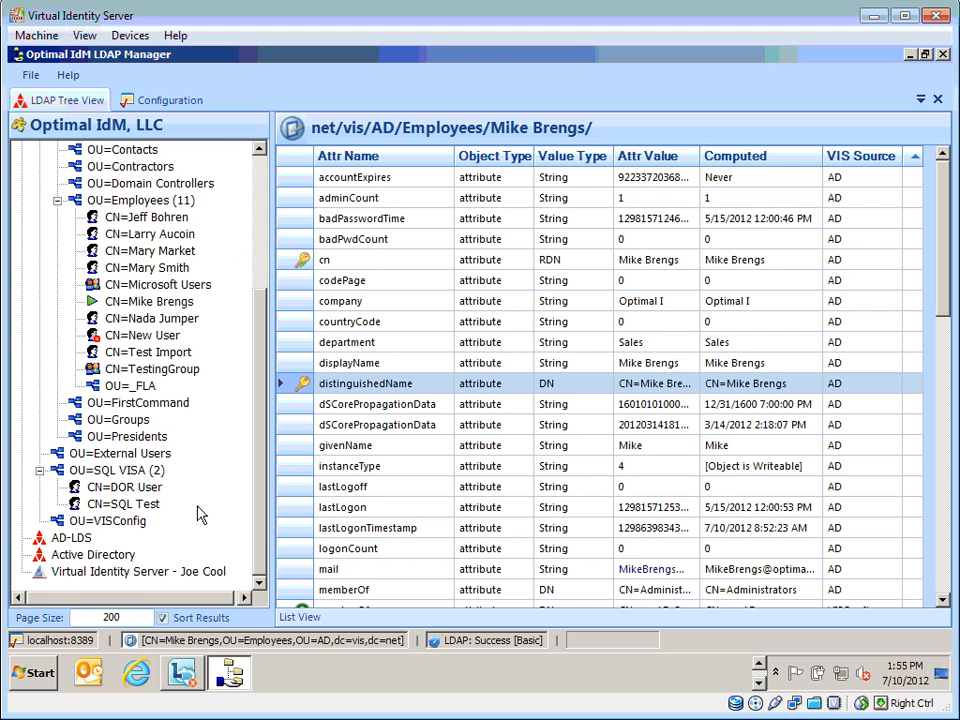
pyautogui.click(105, 472)
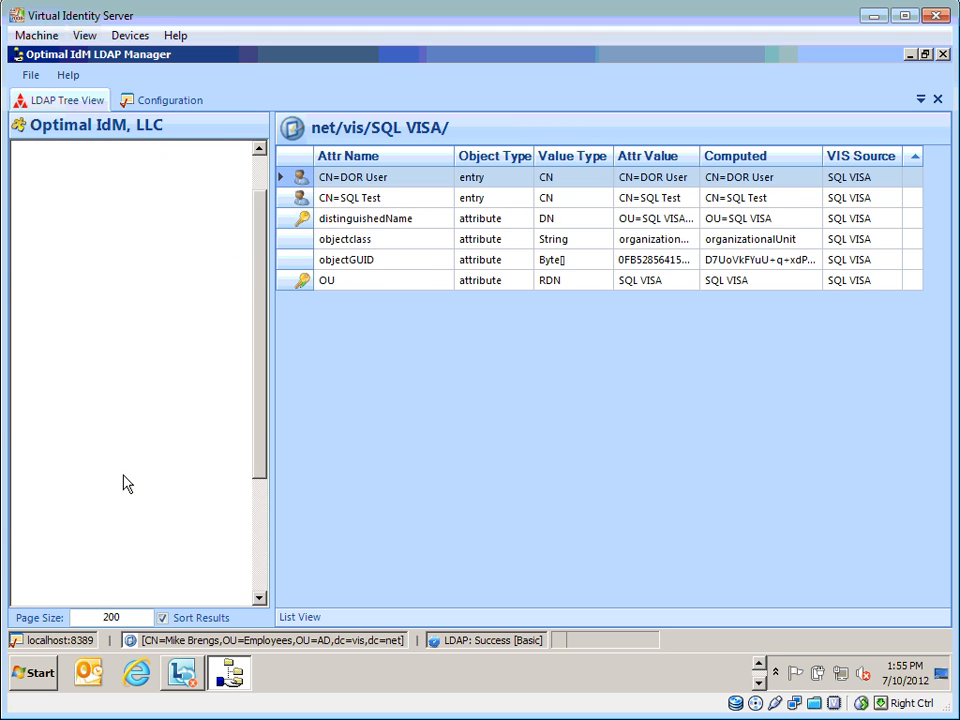
pyautogui.scroll(-3, 262, 560)
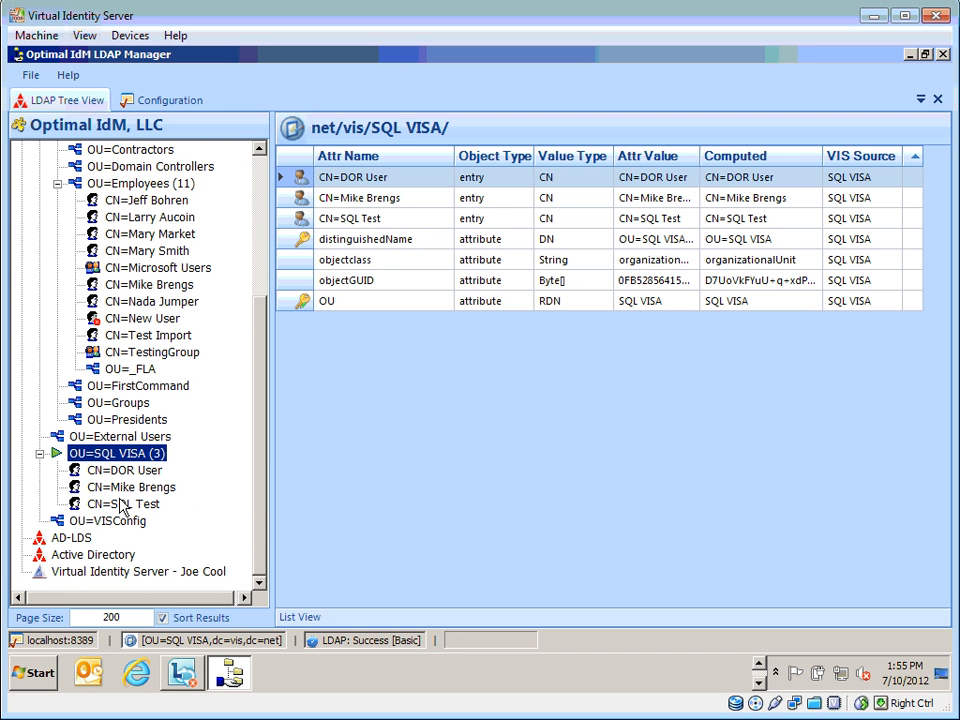